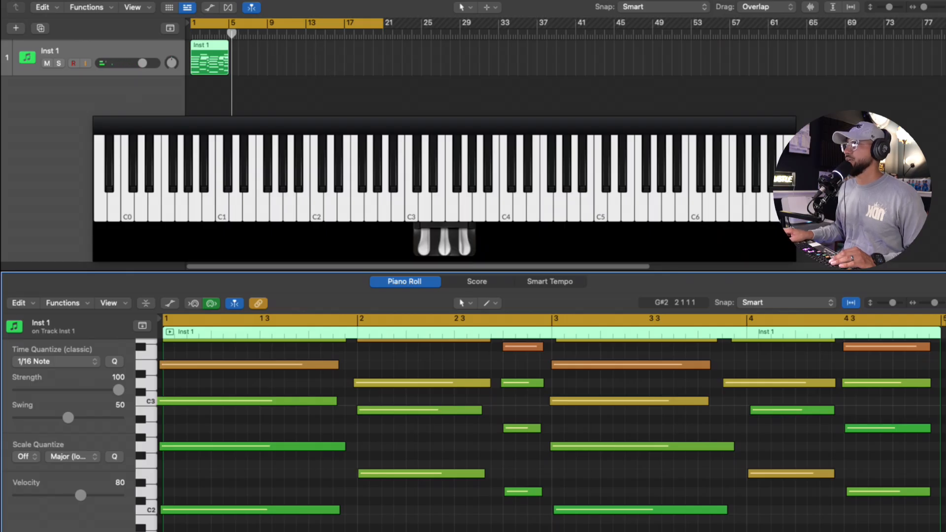
# - Quantize all notes in the Inst 1 region to 1/16 notes
pyautogui.moveTo(889, 7); pyautogui.dragTo(926, 7)
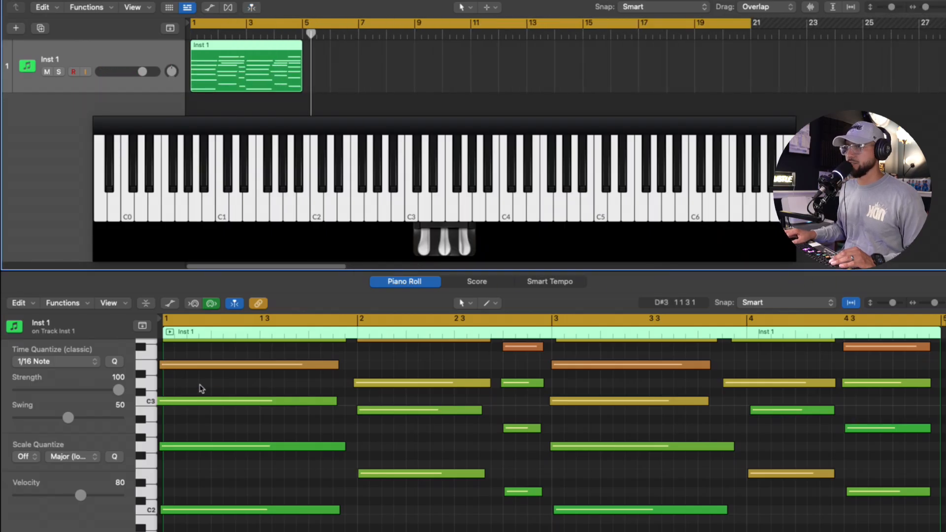
pyautogui.click(216, 392)
pyautogui.press('super+a')
pyautogui.press('q')
pyautogui.click(188, 488)
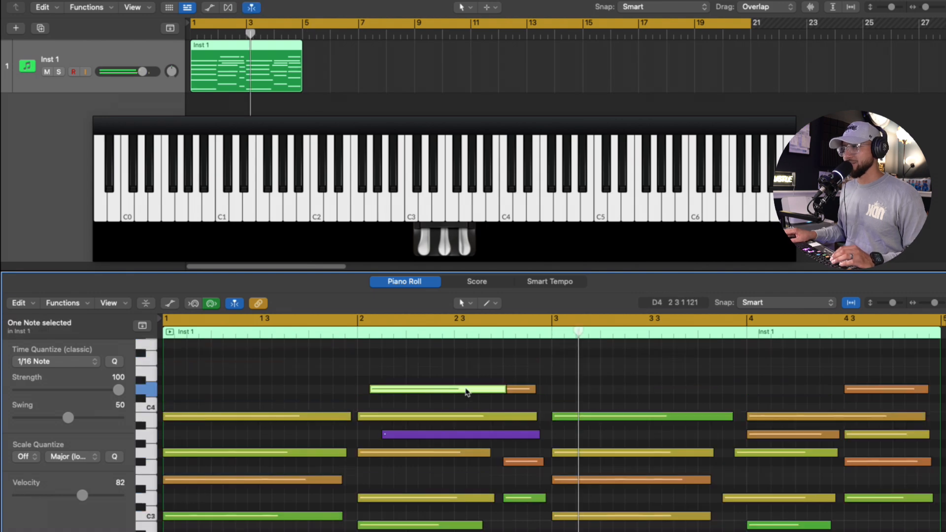
# - Delete the short D4 and the faint A3 note in bar 2 of Inst 1, and align the remaining D4 to the bar's start
pyautogui.click(519, 390)
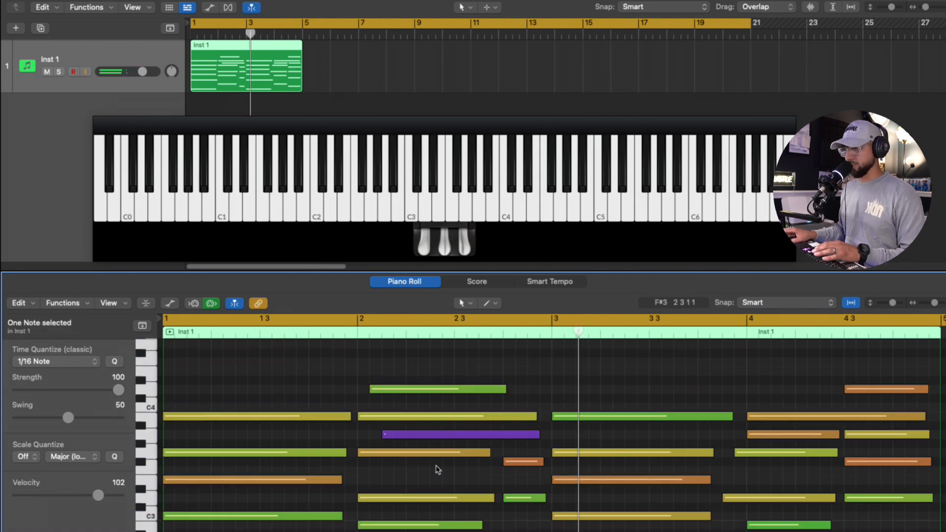
pyautogui.press('Delete')
pyautogui.scroll(-1, 386, 450)
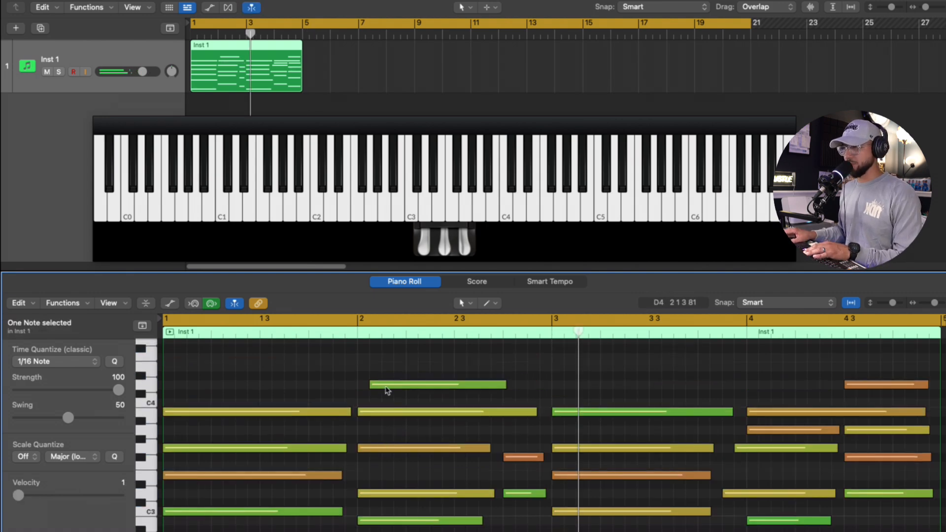
pyautogui.click(382, 387)
pyautogui.scroll(-5, 385, 410)
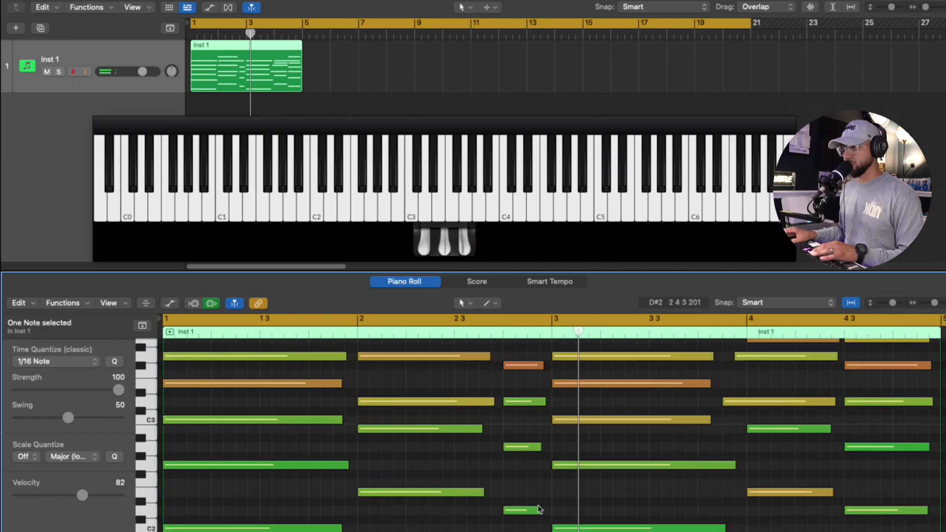
pyautogui.press('space')
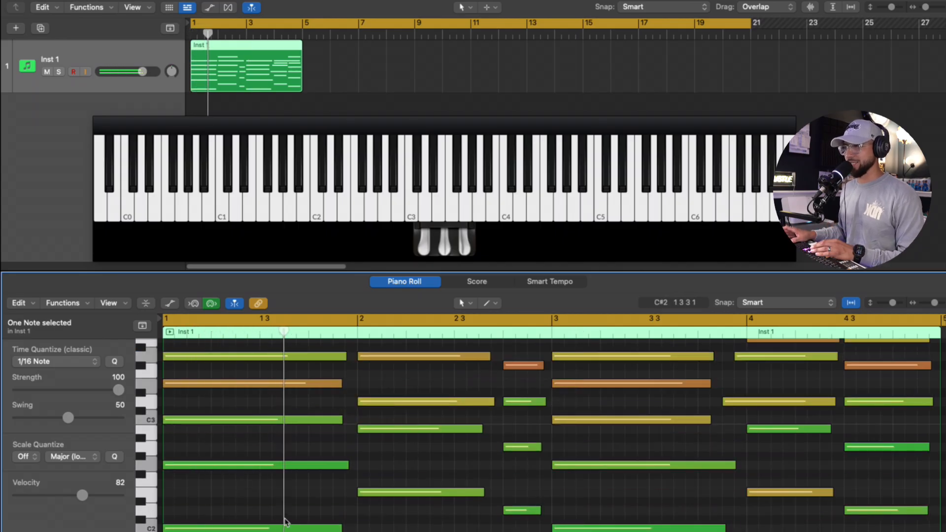
# - Repeat the Inst 1 region once, directly after the original on the same track
pyautogui.scroll(3, 296, 517)
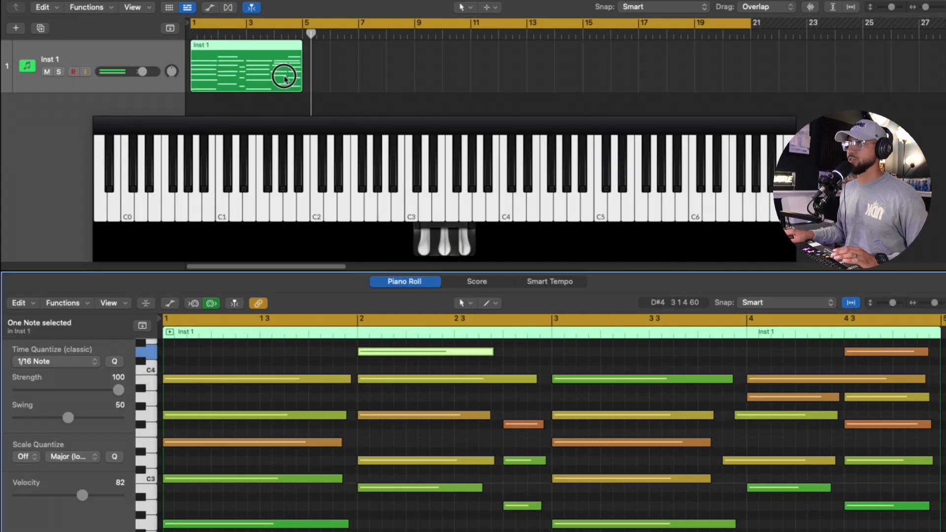
pyautogui.click(284, 76)
pyautogui.press('super+r')
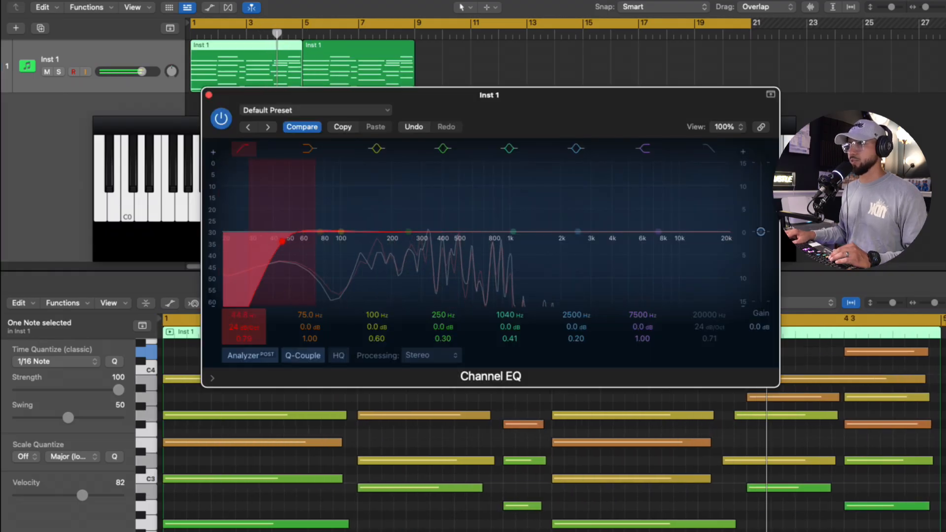
# - Raise the low cut on Inst 1's Channel EQ to about 95 Hz and turn the Nightfall preset's Reverb Volume up to about 0.77
pyautogui.moveTo(282, 241); pyautogui.dragTo(332, 239)
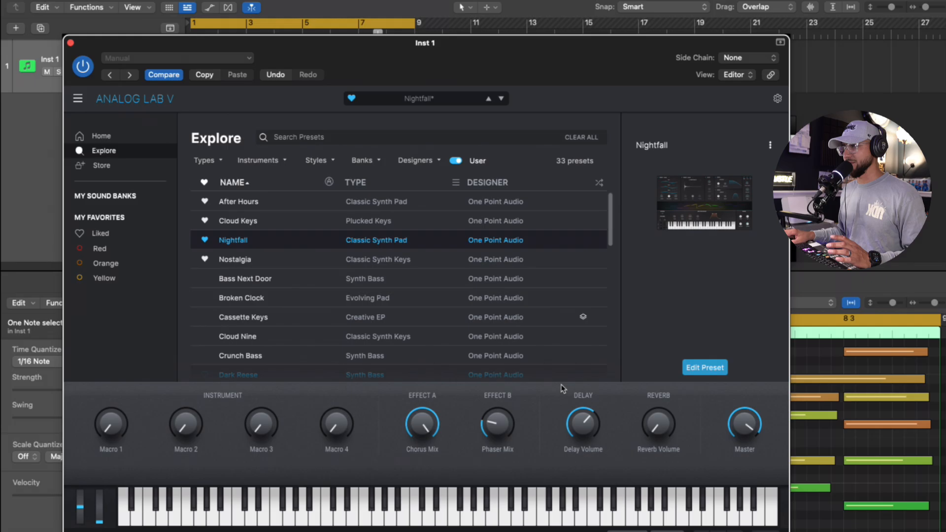
pyautogui.moveTo(664, 386); pyautogui.dragTo(656, 440)
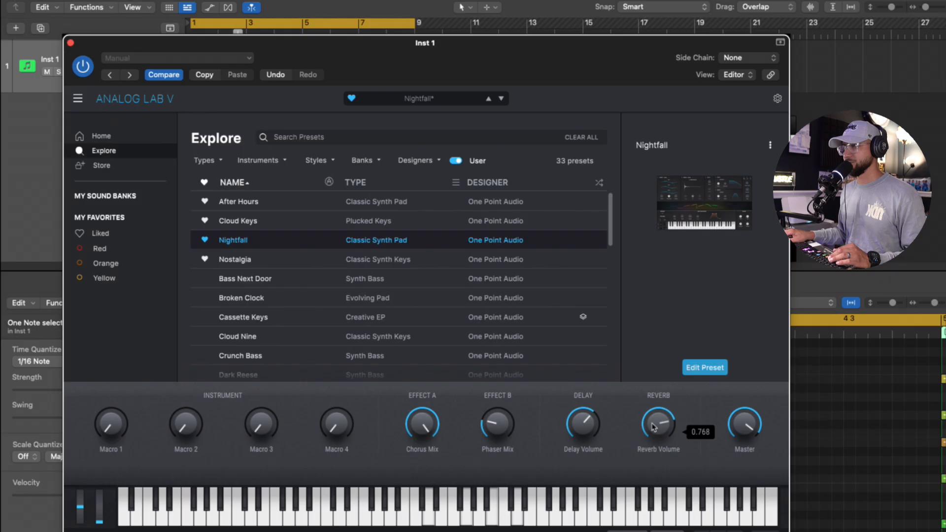
pyautogui.click(71, 43)
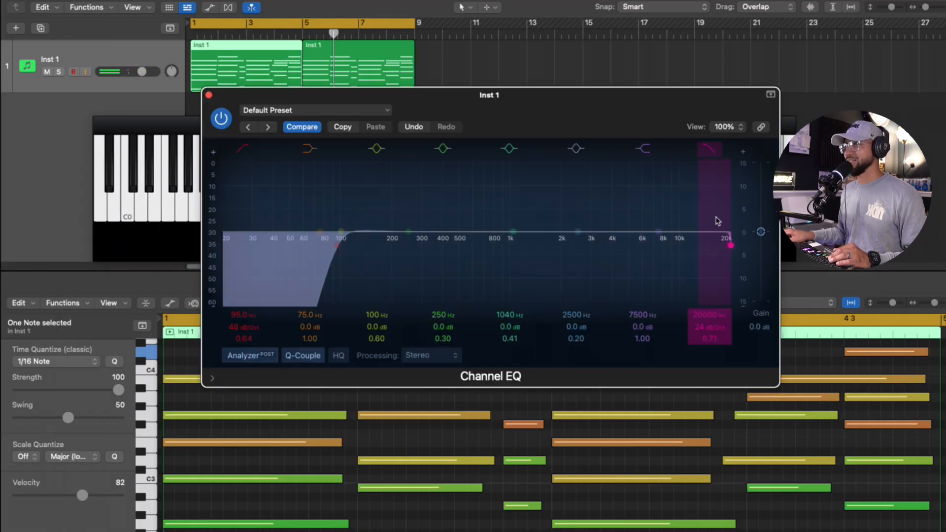
# - Pull the high cut on Inst 1's Channel EQ down to about 2 kHz and dip the 250 Hz band slightly during playback
pyautogui.moveTo(717, 221); pyautogui.dragTo(545, 257)
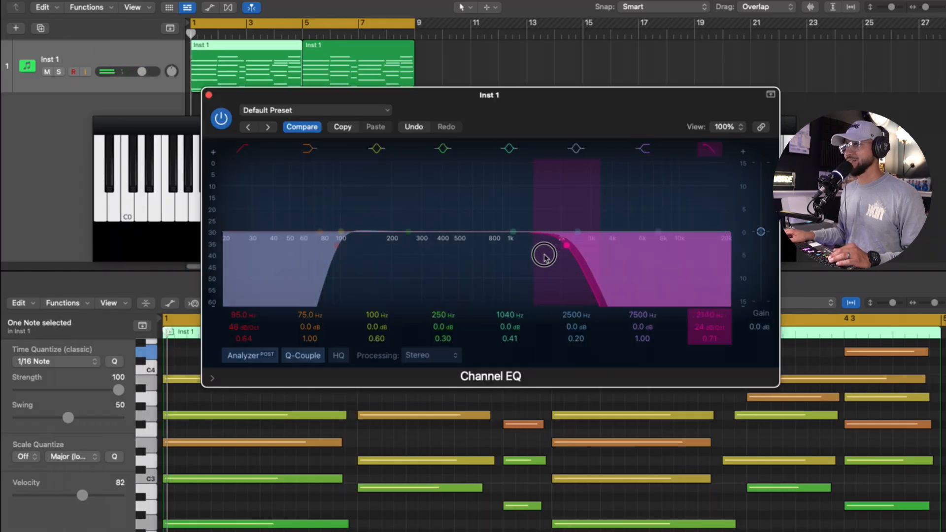
pyautogui.press('space')
pyautogui.moveTo(405, 233); pyautogui.dragTo(398, 243)
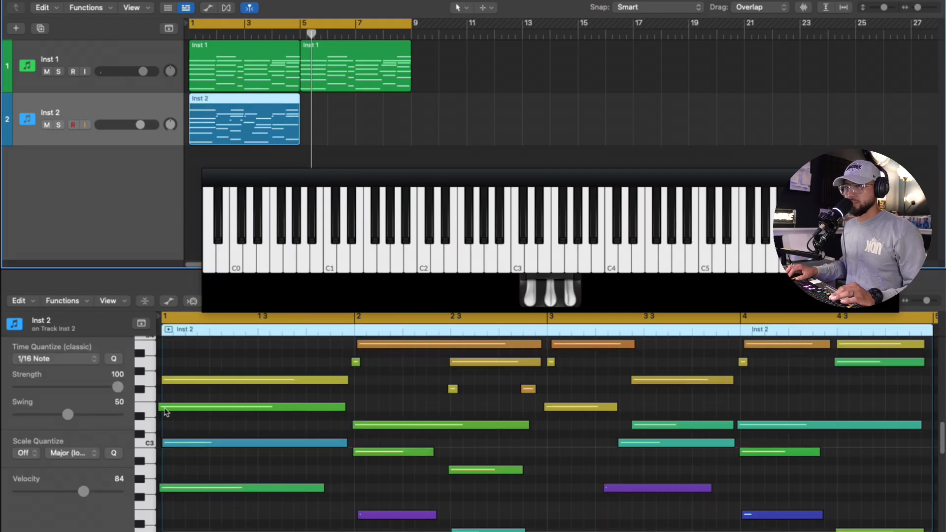
# - Align the early notes in the Inst 2 region to the grid and raise the velocity of the D4 on beat 3 of bar 2
pyautogui.moveTo(162, 407); pyautogui.dragTo(167, 411)
pyautogui.moveTo(463, 416); pyautogui.dragTo(462, 416)
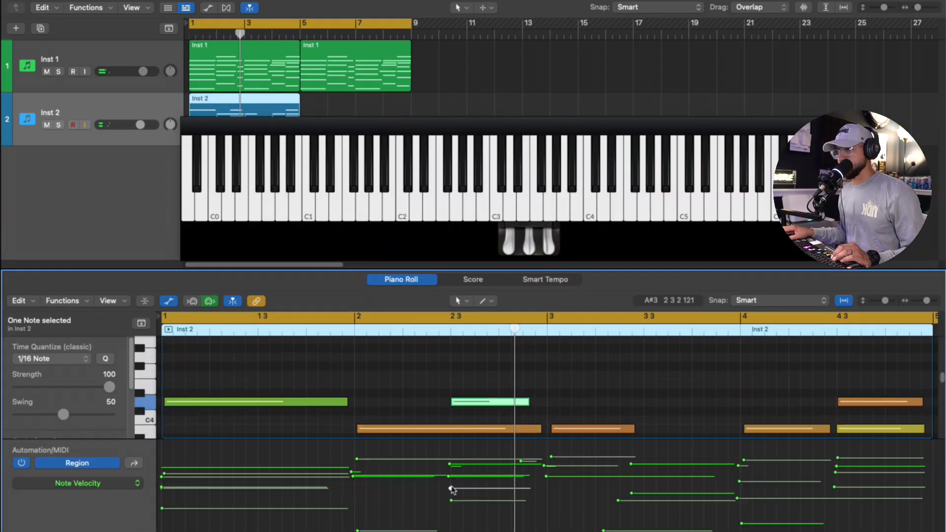
pyautogui.moveTo(451, 464); pyautogui.dragTo(451, 451)
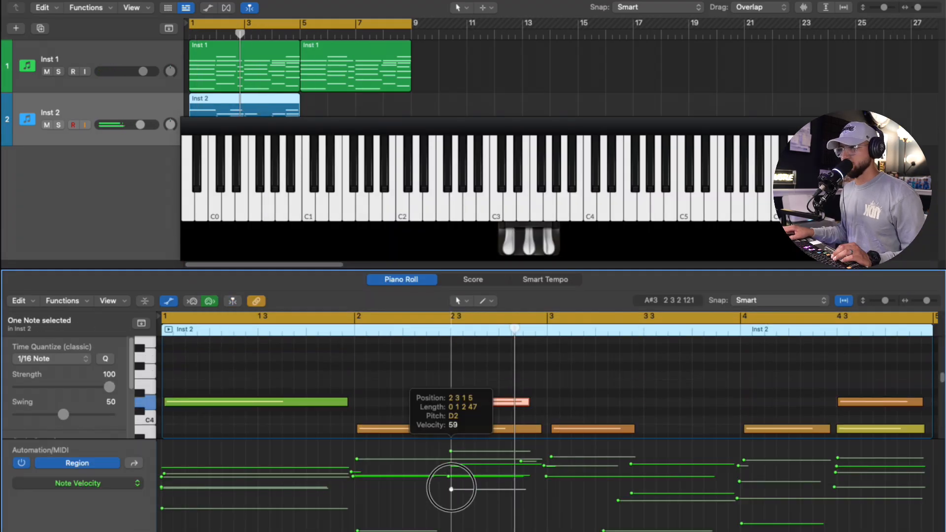
# - Tighten the short F#3 note near the end of bar 2 in Inst 2 and hide the velocity lane
pyautogui.scroll(-3, 527, 395)
pyautogui.click(529, 408)
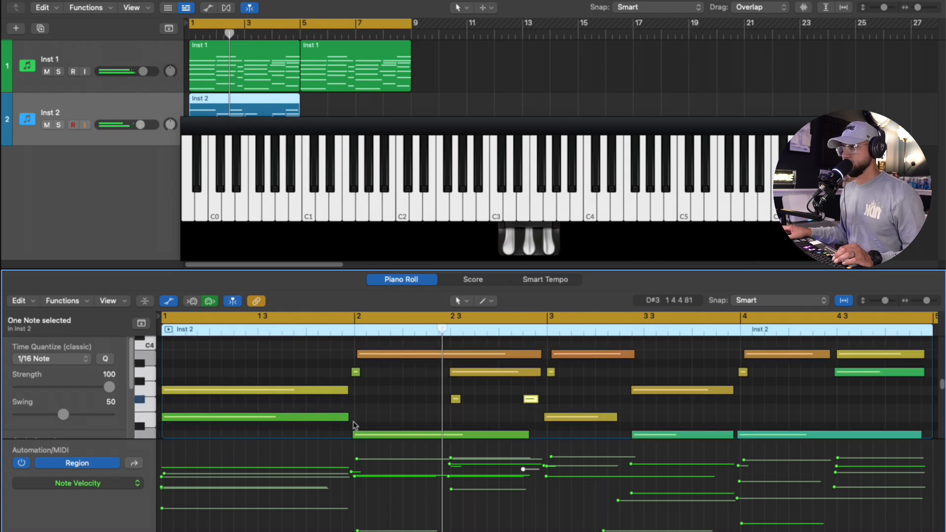
pyautogui.scroll(3, 425, 419)
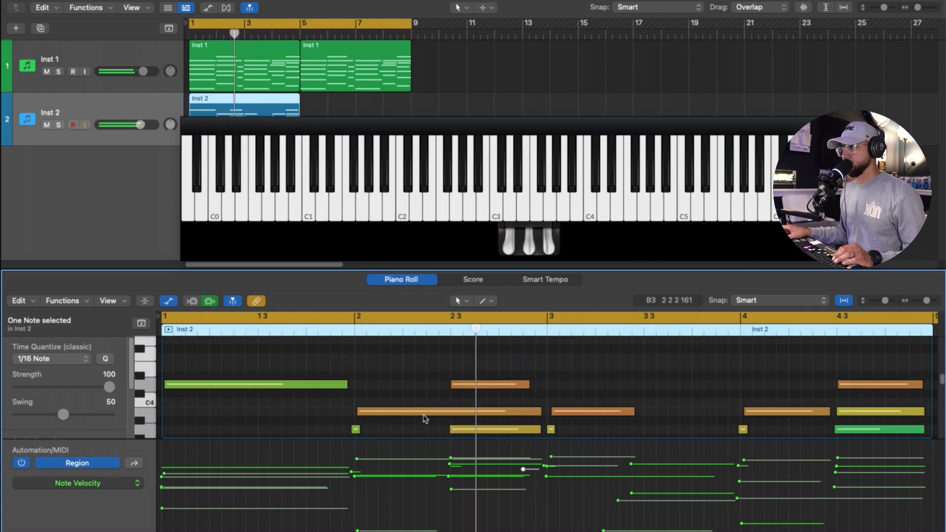
pyautogui.click(170, 305)
pyautogui.press('space')
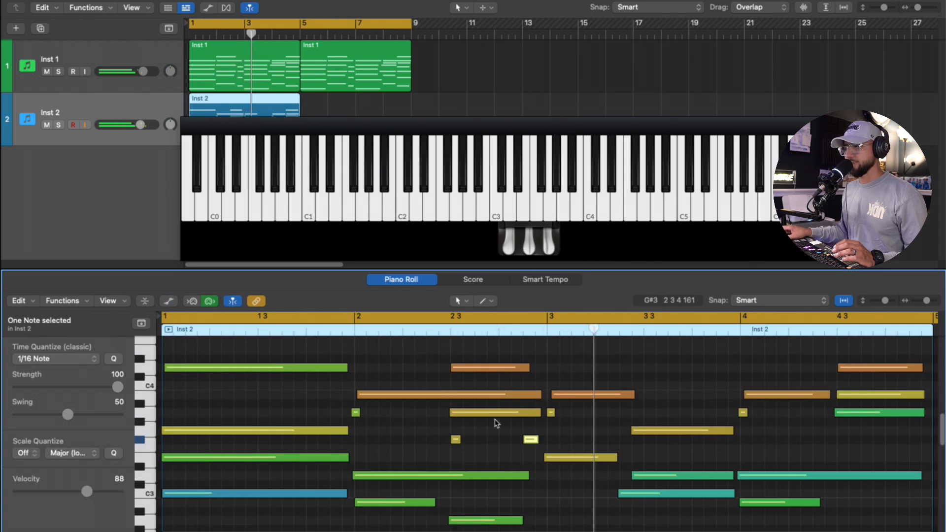
pyautogui.click(169, 302)
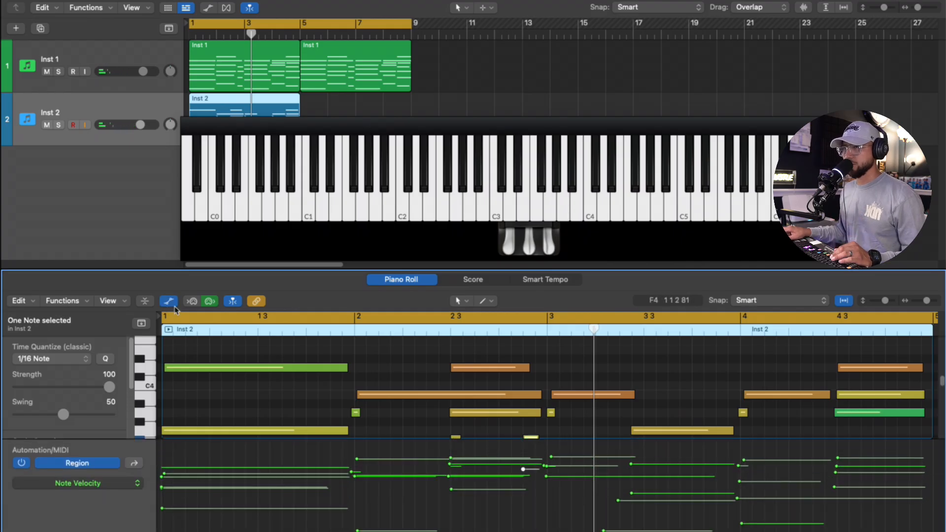
pyautogui.click(173, 305)
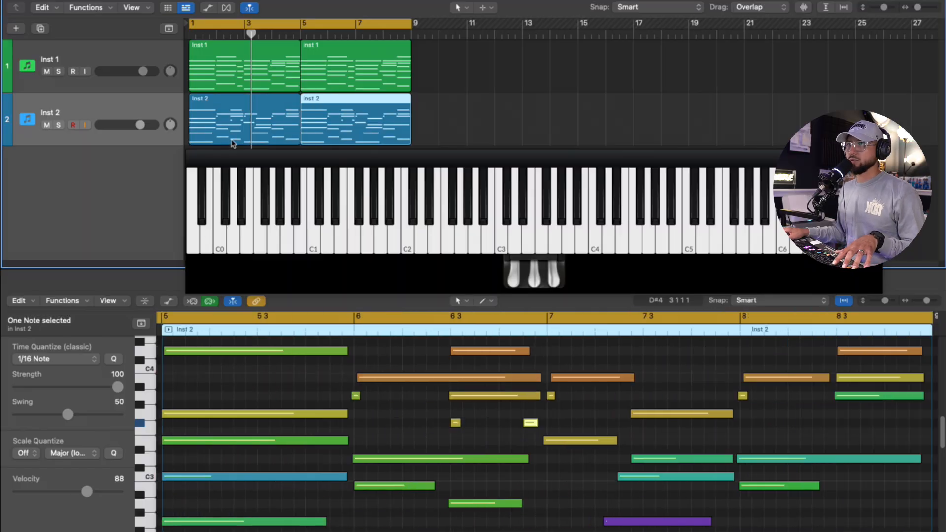
# - Save the project and move the on-screen keyboard window clear of the Inst 2 regions
pyautogui.press('super+s')
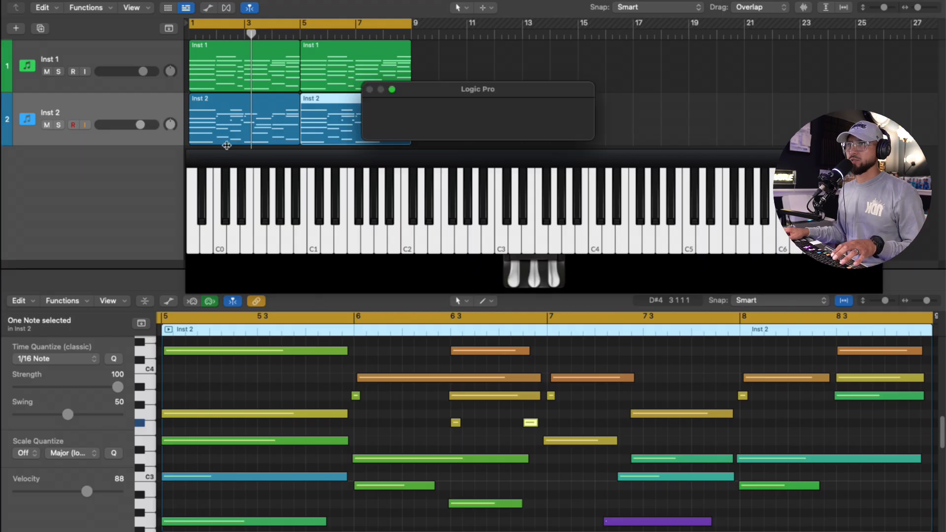
pyautogui.moveTo(327, 154); pyautogui.dragTo(302, 212)
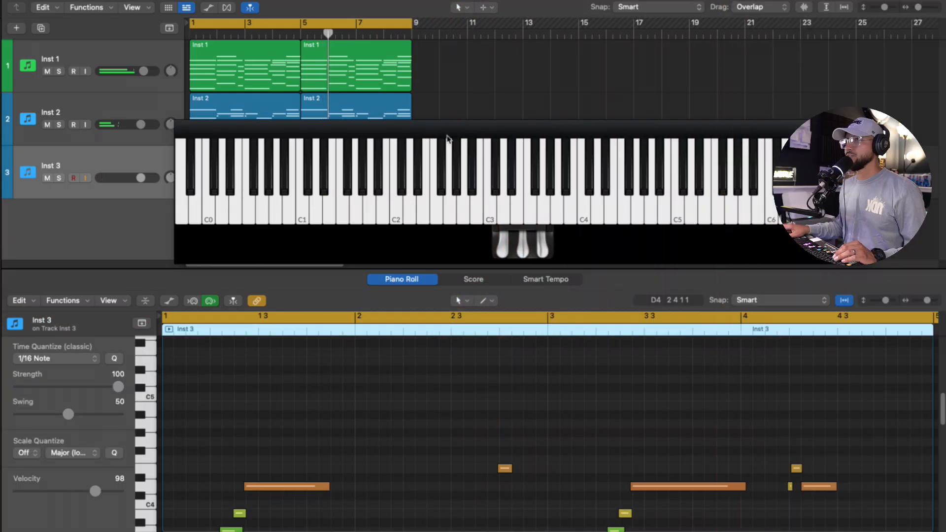
pyautogui.press('super+z')
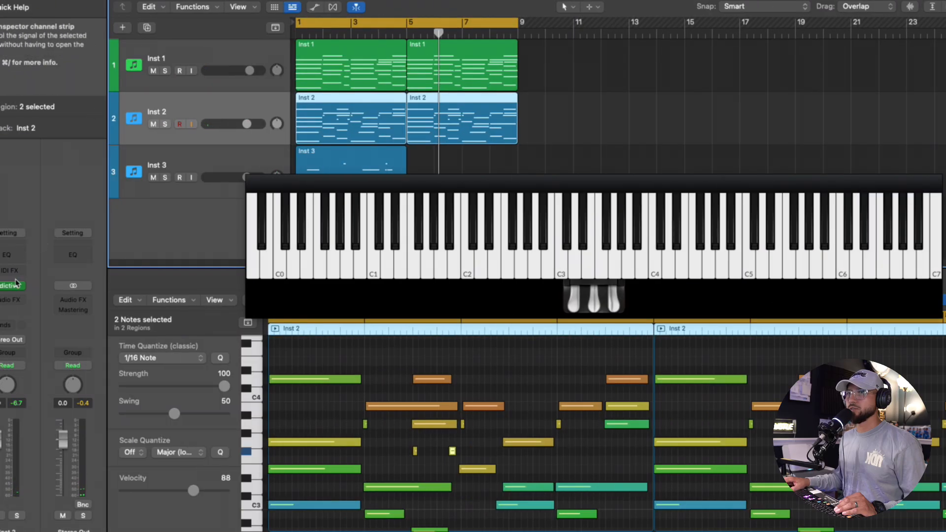
# - Add a Channel EQ to Inst 2 and enable its low cut, raising it to roughly 65 Hz during playback
pyautogui.click(19, 256)
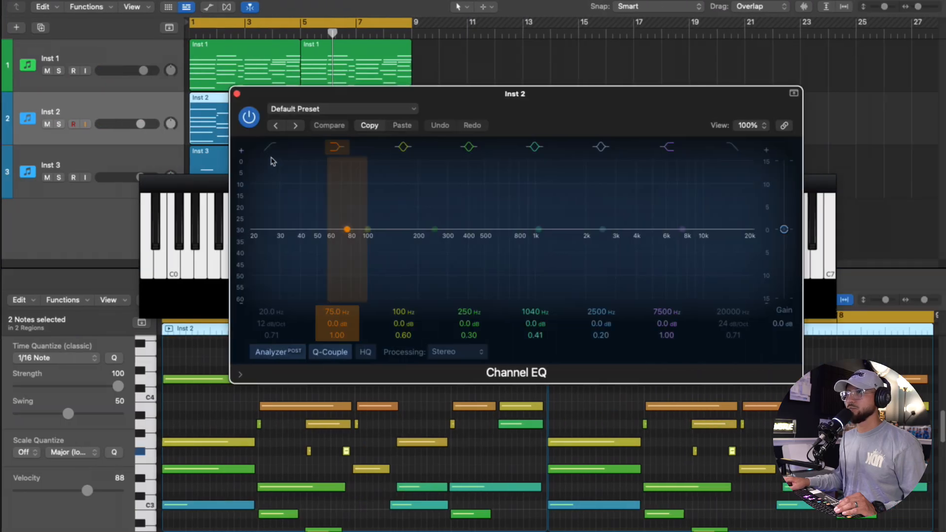
pyautogui.click(271, 148)
pyautogui.moveTo(261, 229); pyautogui.dragTo(291, 242)
pyautogui.press('space')
pyautogui.moveTo(290, 242); pyautogui.dragTo(337, 243)
# - Enable the high cut on Inst 2's Channel EQ at about 3 kHz and slightly dip the 250 Hz and 2500 Hz bands
pyautogui.click(733, 147)
pyautogui.moveTo(741, 232); pyautogui.dragTo(614, 246)
pyautogui.moveTo(437, 230); pyautogui.dragTo(478, 241)
pyautogui.moveTo(603, 234); pyautogui.dragTo(577, 239)
pyautogui.moveTo(610, 244); pyautogui.dragTo(612, 249)
# - Set the low cut on Inst 3's Channel EQ to about 71 Hz at 36 dB/Oct and the high cut to about 4 kHz
pyautogui.click(137, 161)
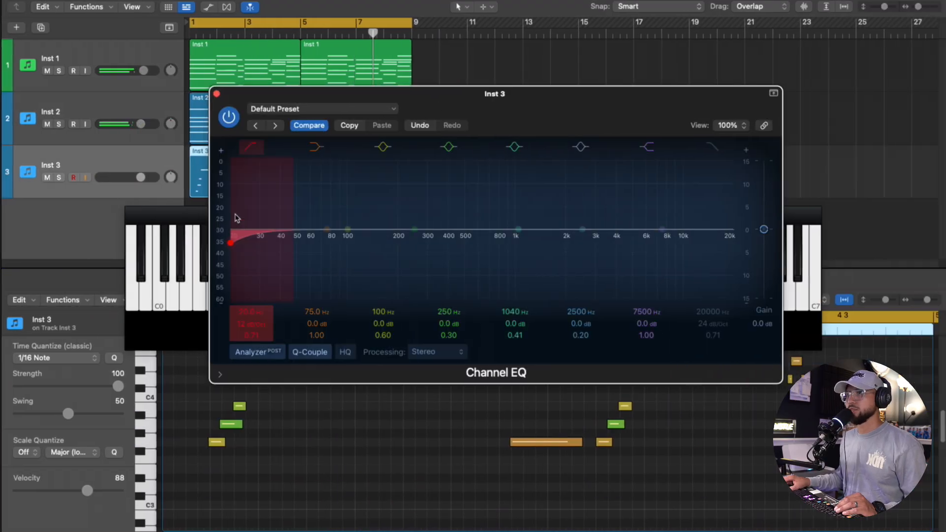
pyautogui.moveTo(234, 229); pyautogui.dragTo(341, 242)
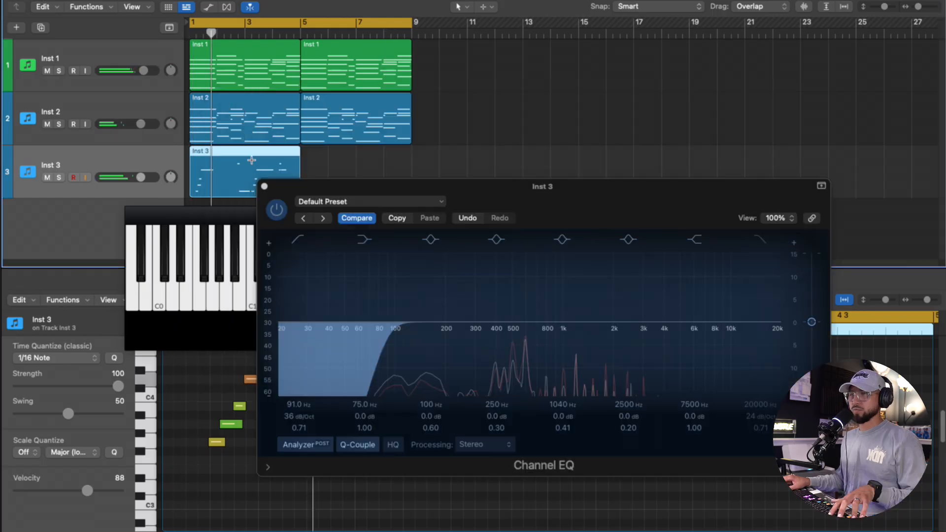
pyautogui.moveTo(382, 327); pyautogui.dragTo(367, 340)
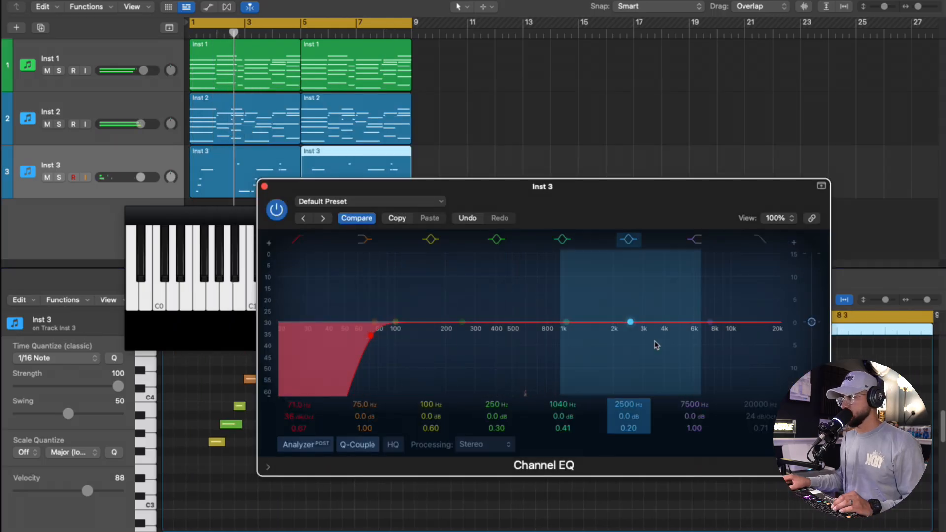
pyautogui.moveTo(778, 322); pyautogui.dragTo(665, 332)
pyautogui.click(264, 187)
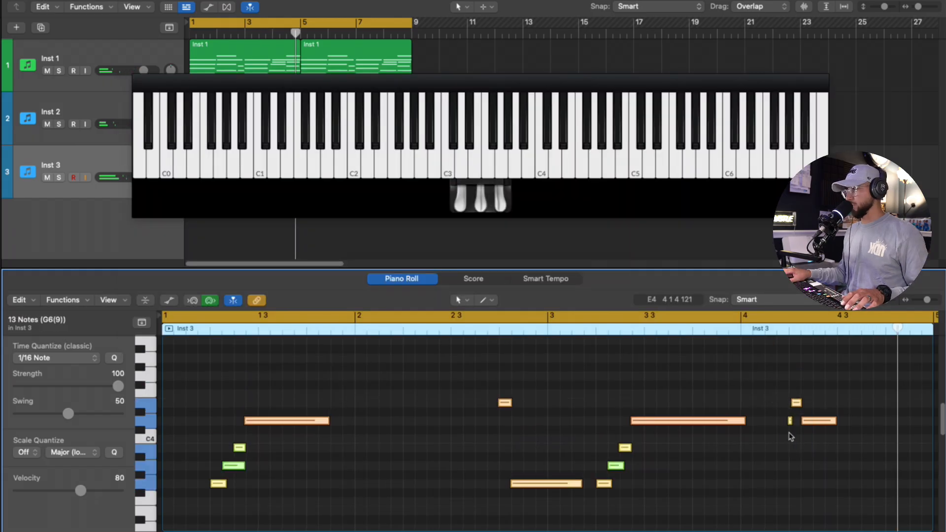
# - Nudge several notes in the first Inst 3 region slightly later and move the keyboard window below the tracks
pyautogui.click(229, 466)
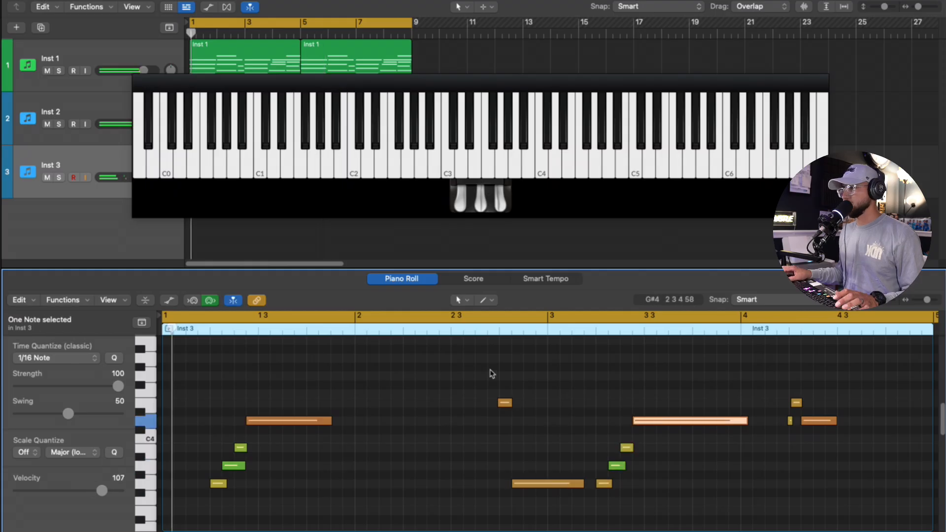
pyautogui.press('space')
pyautogui.moveTo(294, 77); pyautogui.dragTo(319, 196)
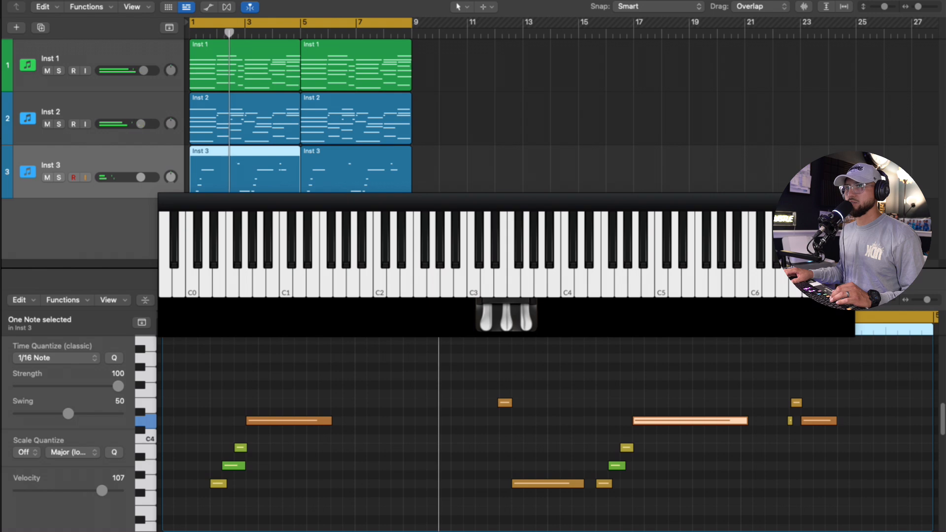
# - Lower the high cut on Inst 3's Channel EQ to about 1.4 kHz with a gentle 1.3 dB dip at 710 Hz
pyautogui.press('v')
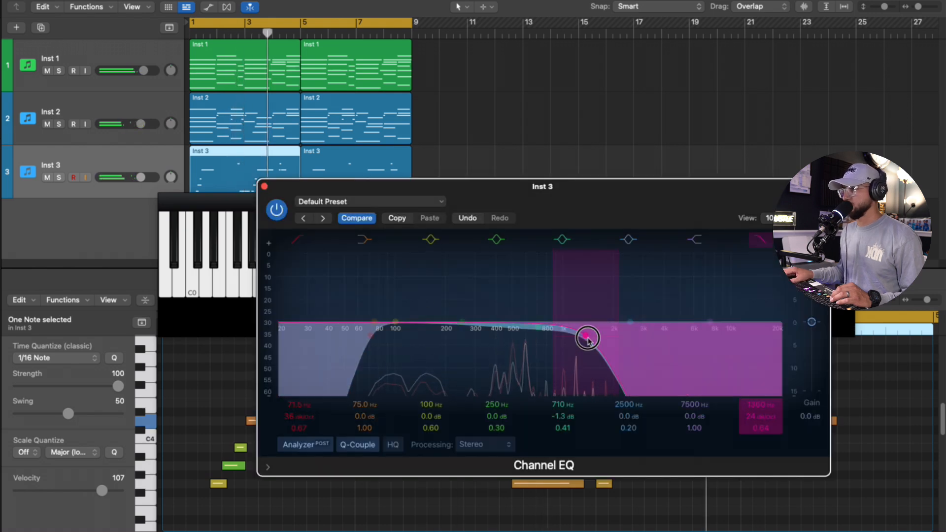
pyautogui.click(265, 187)
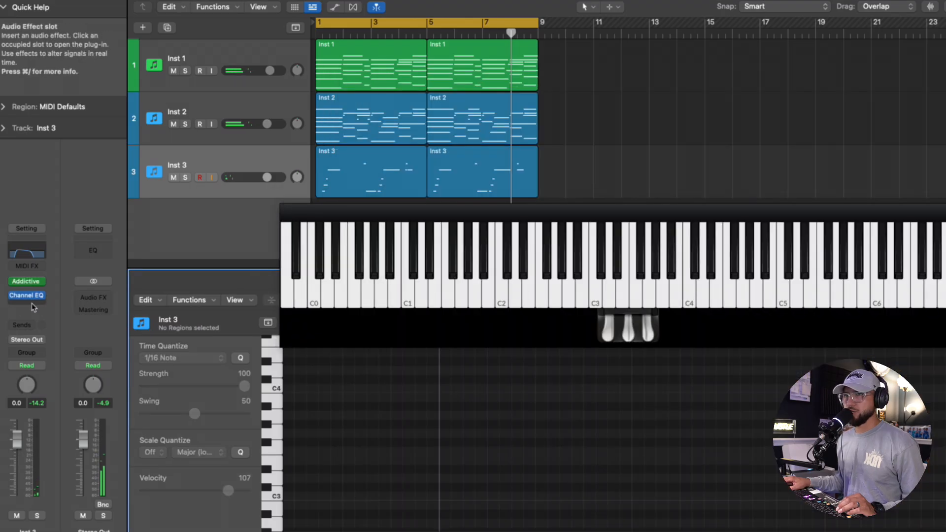
# - Insert ValhallaVintageVerb in stereo on Inst 3 after the Channel EQ, reduce its Mix from fully wet and start playback
pyautogui.click(32, 305)
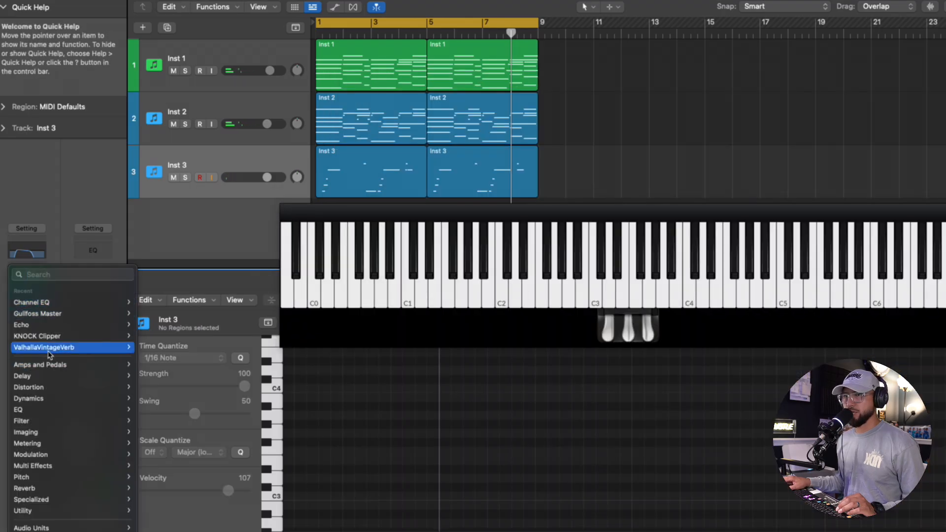
pyautogui.click(147, 348)
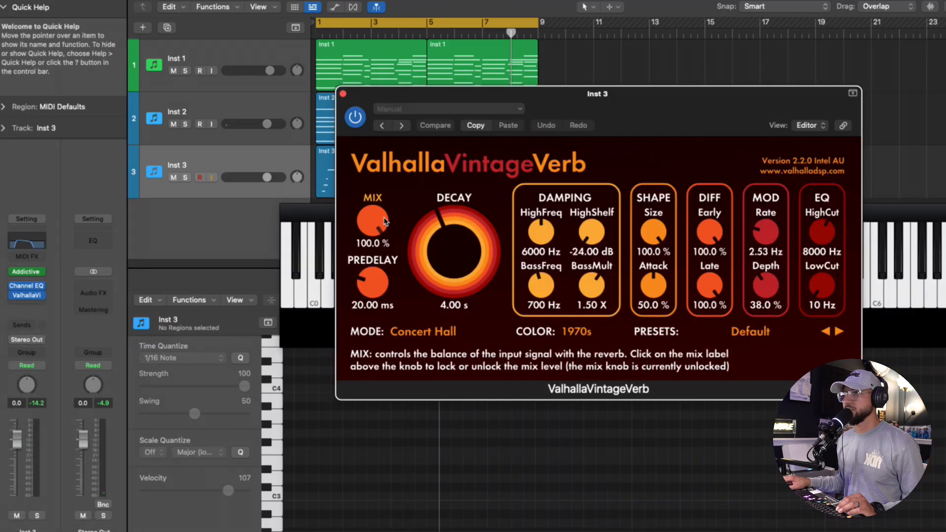
pyautogui.moveTo(373, 222); pyautogui.dragTo(380, 295)
pyautogui.press('space')
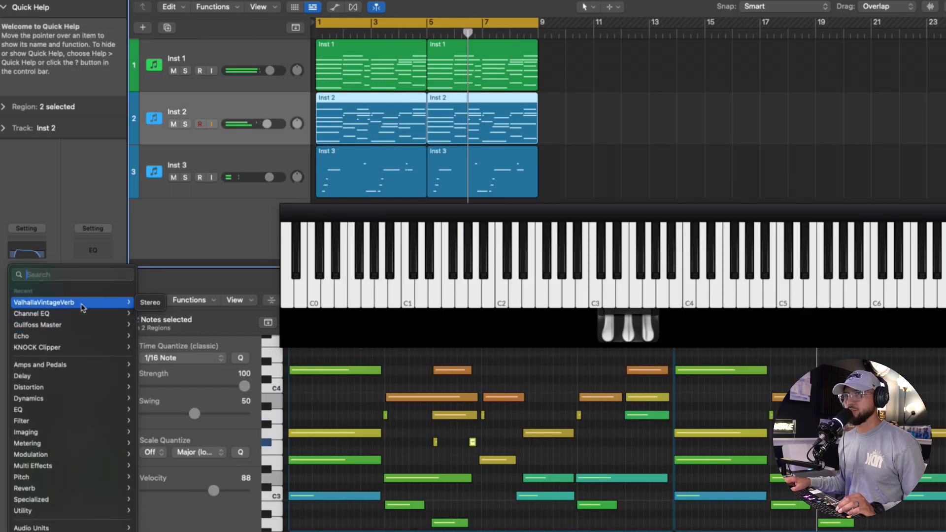
# - Insert ValhallaVintageVerb in stereo on Inst 2, lower its Mix to about 32% and choose a reverb mode
pyautogui.click(149, 302)
pyautogui.moveTo(373, 221); pyautogui.dragTo(378, 327)
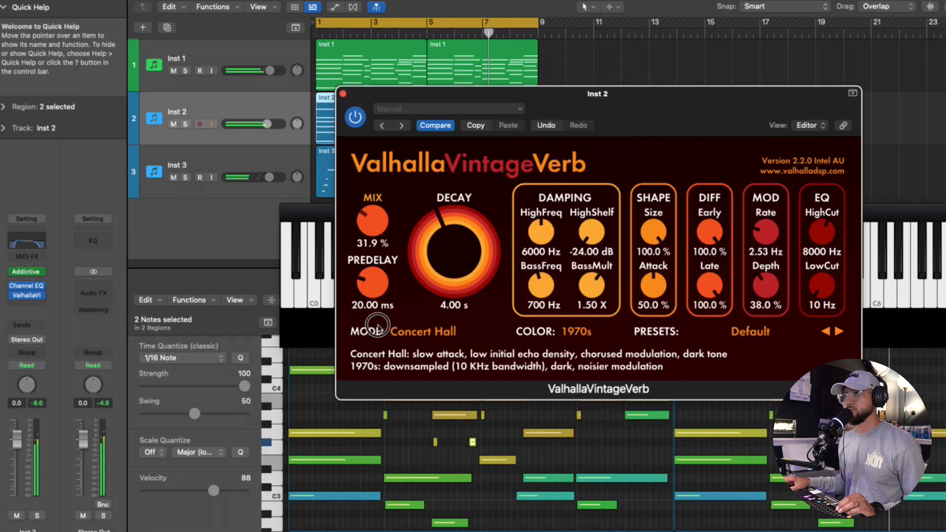
pyautogui.click(382, 337)
pyautogui.click(444, 217)
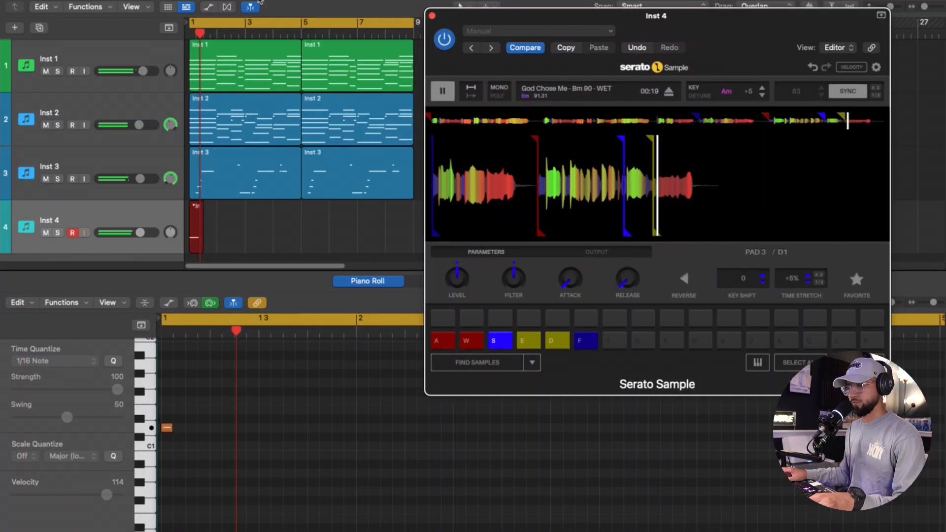
# - Record a four-bar vocal chop part on Inst 4 using Serato Sample pads S and E, stopping at bar 5
pyautogui.press('s')
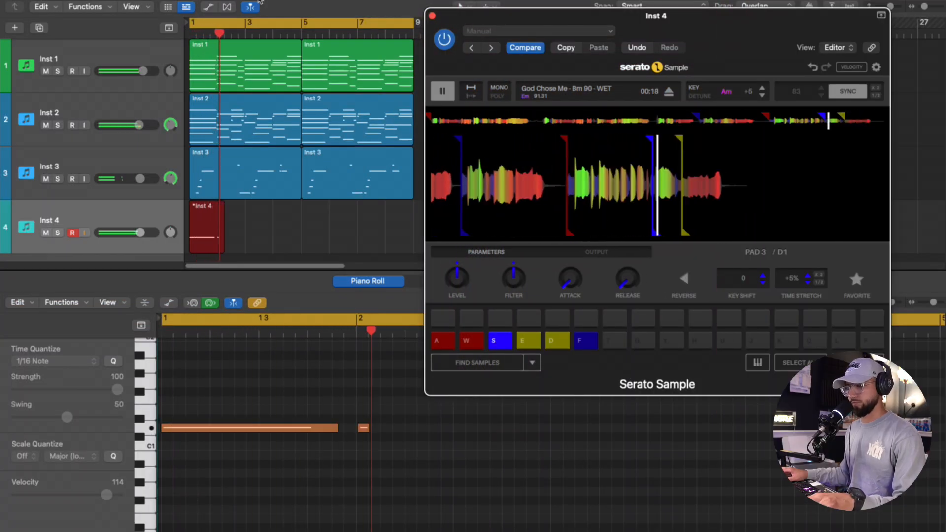
pyautogui.press('e')
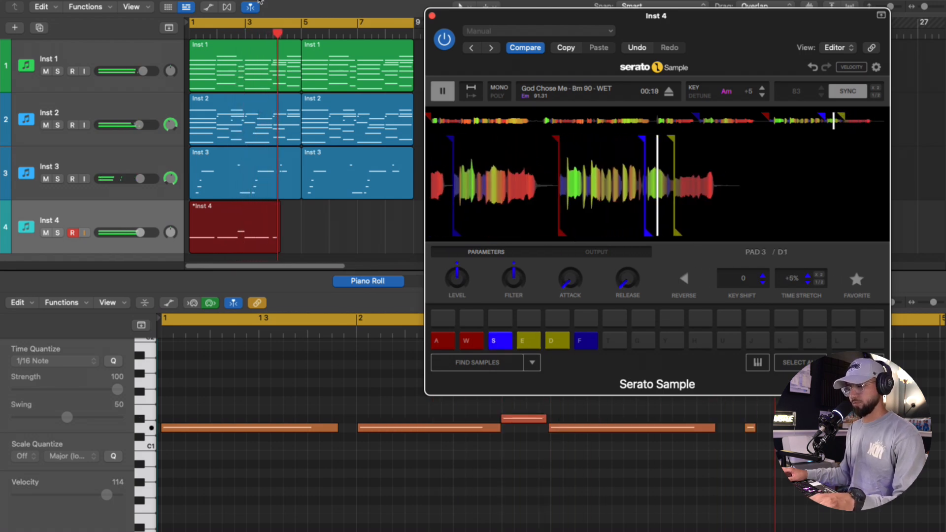
pyautogui.press('e')
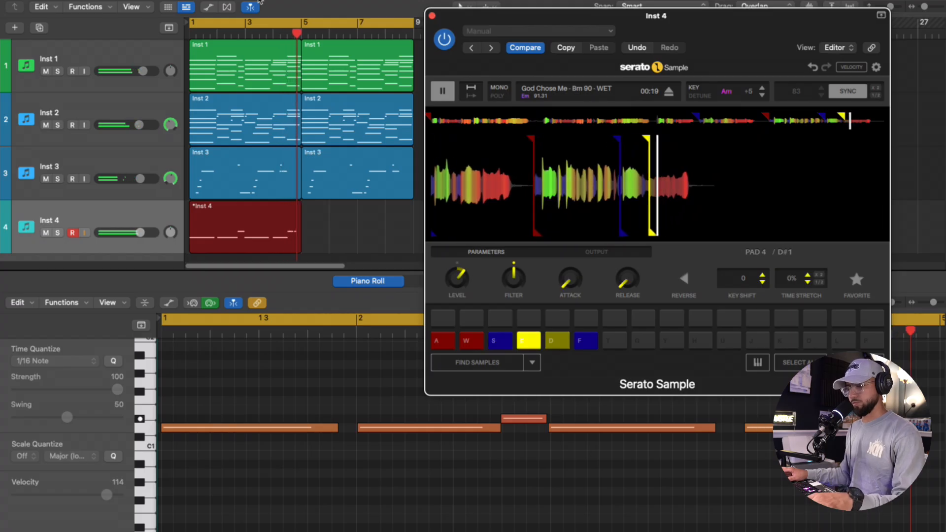
pyautogui.press('space')
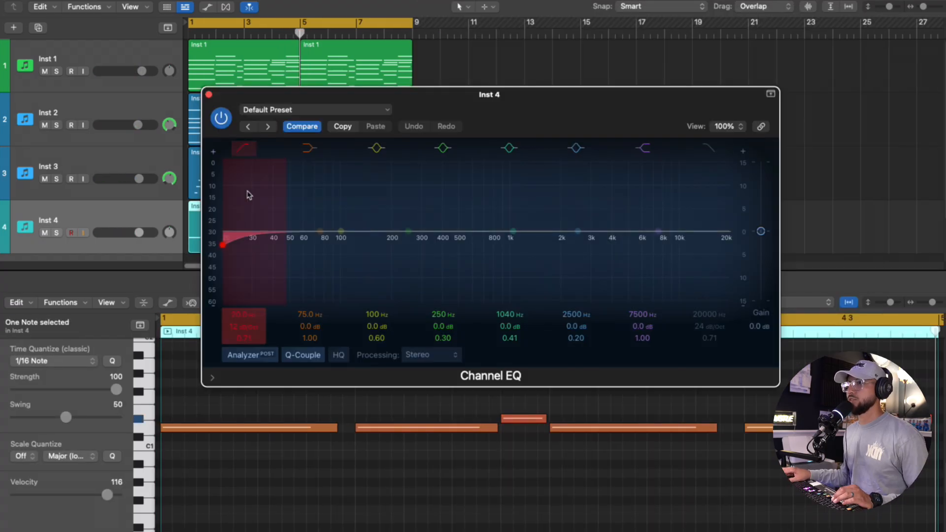
# - Set Inst 4's Channel EQ low cut to about 252 Hz at 12 dB/Oct and the high cut to about 1440 Hz at 24 dB/Oct
pyautogui.moveTo(296, 246); pyautogui.dragTo(342, 244)
pyautogui.moveTo(710, 239); pyautogui.dragTo(510, 252)
pyautogui.moveTo(345, 246); pyautogui.dragTo(366, 250)
pyautogui.moveTo(366, 249); pyautogui.dragTo(390, 249)
pyautogui.moveTo(530, 248); pyautogui.dragTo(555, 251)
pyautogui.moveTo(556, 251); pyautogui.dragTo(586, 250)
pyautogui.moveTo(392, 248); pyautogui.dragTo(414, 249)
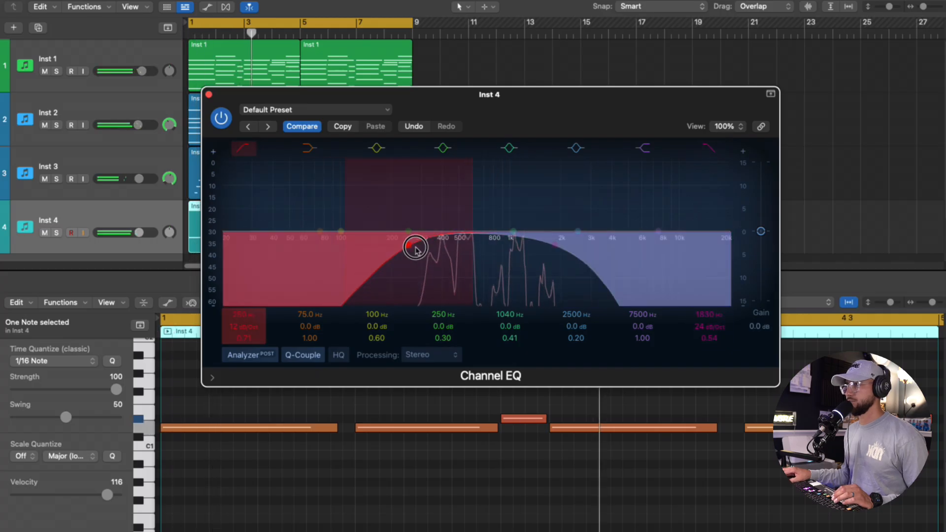
pyautogui.moveTo(585, 246); pyautogui.dragTo(538, 241)
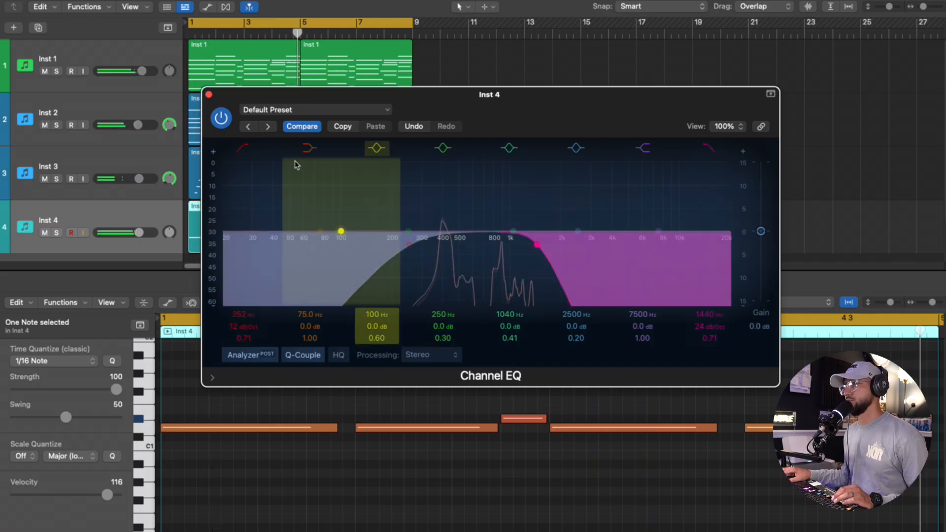
# - Repeat the Inst 4 region from bar 5 and try its Channel EQ high cut at about 2480 Hz, toggling the EQ to compare
pyautogui.click(209, 95)
pyautogui.click(210, 228)
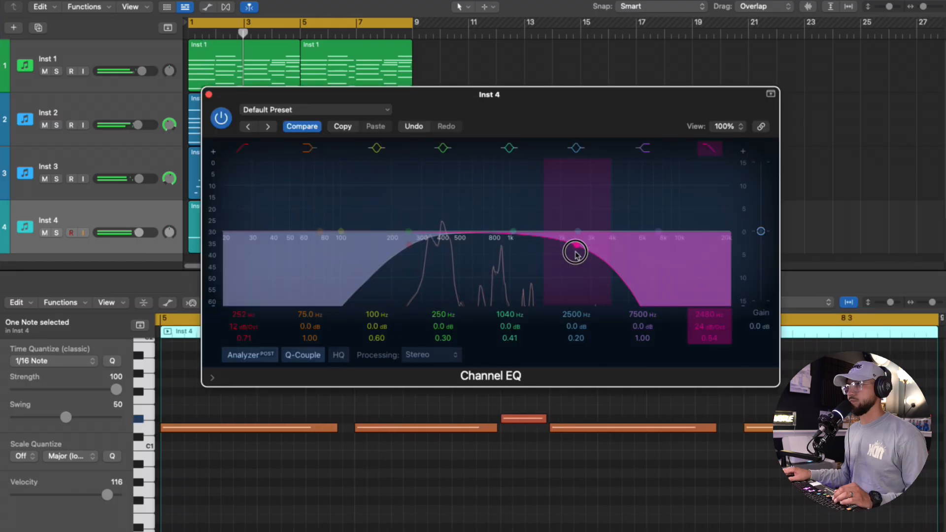
pyautogui.click(221, 118)
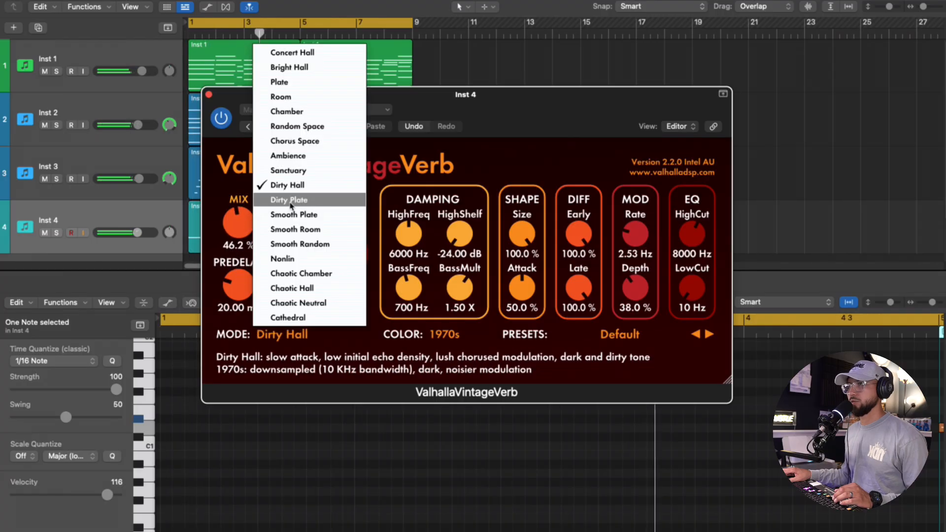
# - Set ValhallaVintageVerb on Inst 4 to Dirty Plate with a predelay of about 14 ms and reduce its Mix below 35%
pyautogui.click(276, 199)
pyautogui.moveTo(238, 222); pyautogui.dragTo(240, 237)
pyautogui.moveTo(244, 282); pyautogui.dragTo(247, 284)
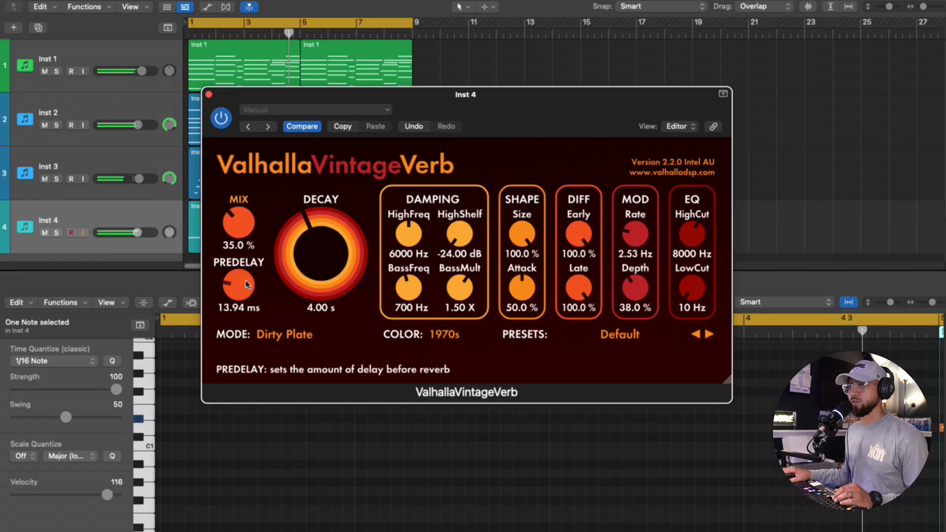
pyautogui.moveTo(239, 226); pyautogui.dragTo(232, 251)
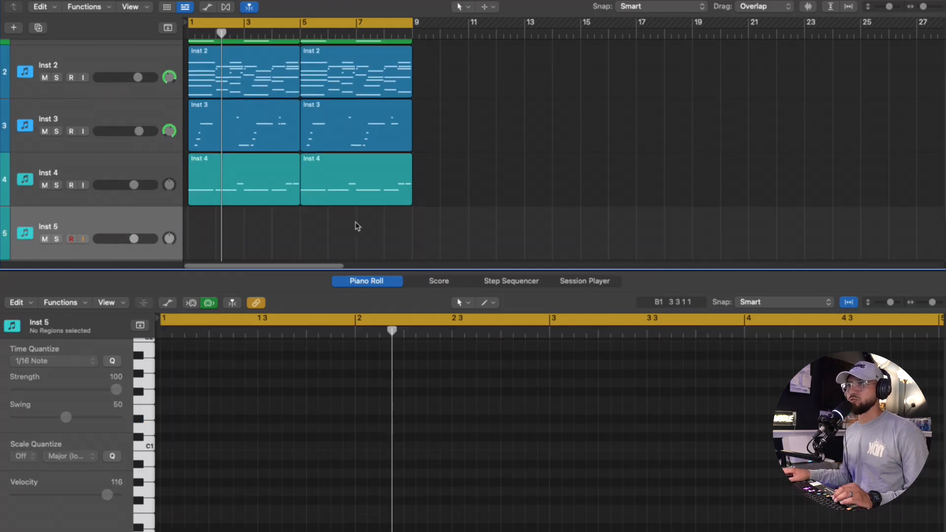
# - Copy both Inst 4 regions onto Inst 5 and raise the high cut on Inst 5's Channel EQ
pyautogui.click(264, 200)
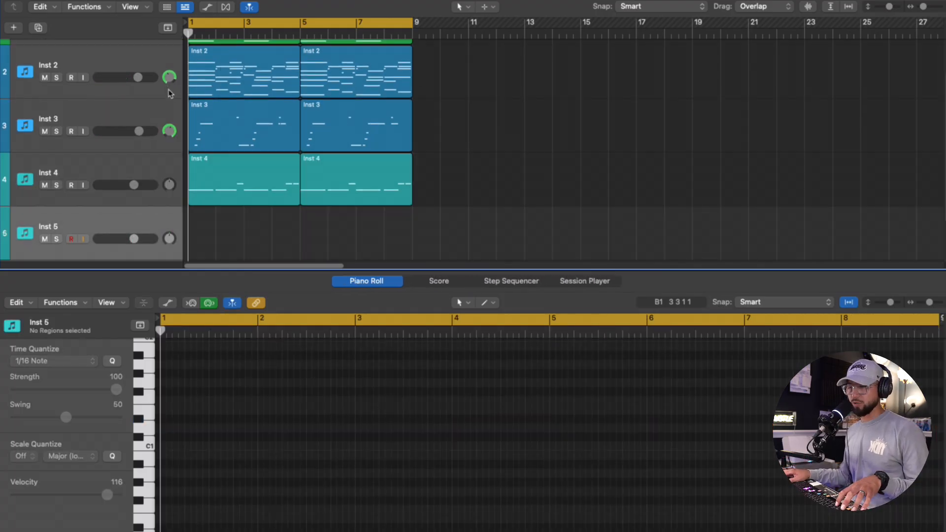
pyautogui.press('i')
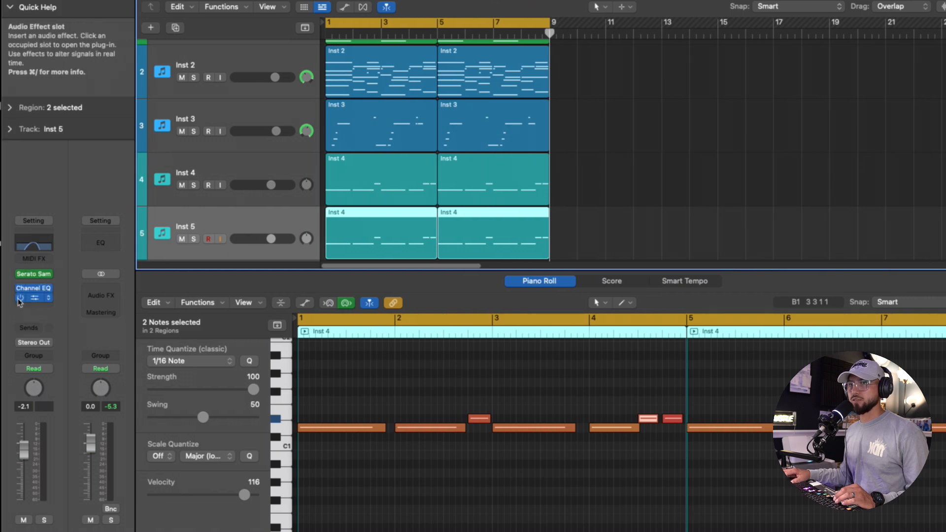
pyautogui.click(33, 288)
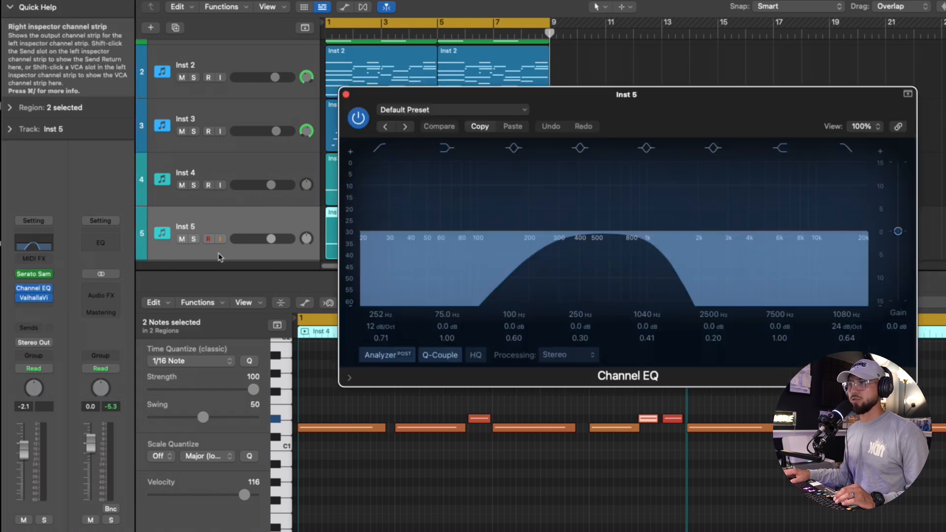
pyautogui.moveTo(672, 247); pyautogui.dragTo(739, 231)
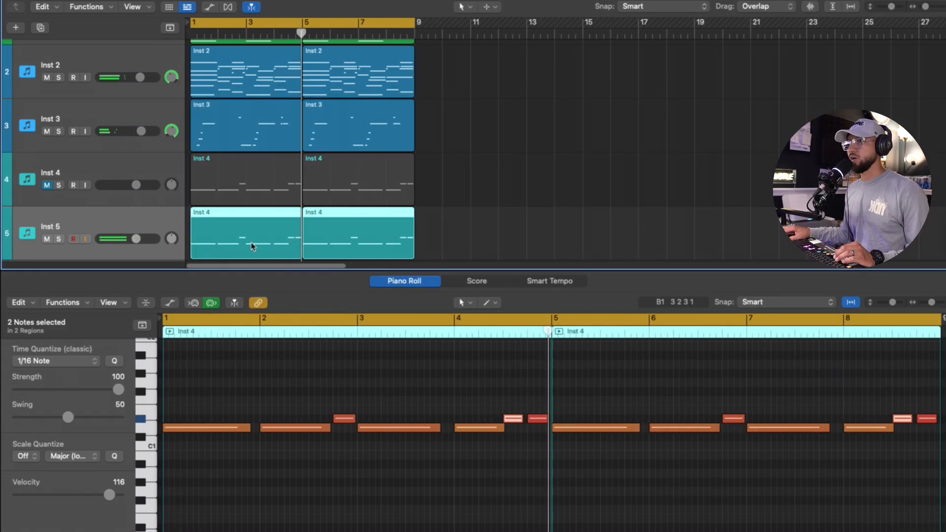
# - Lengthen the last lower note in both Inst 5 regions so each reaches the end of its region
pyautogui.click(504, 448)
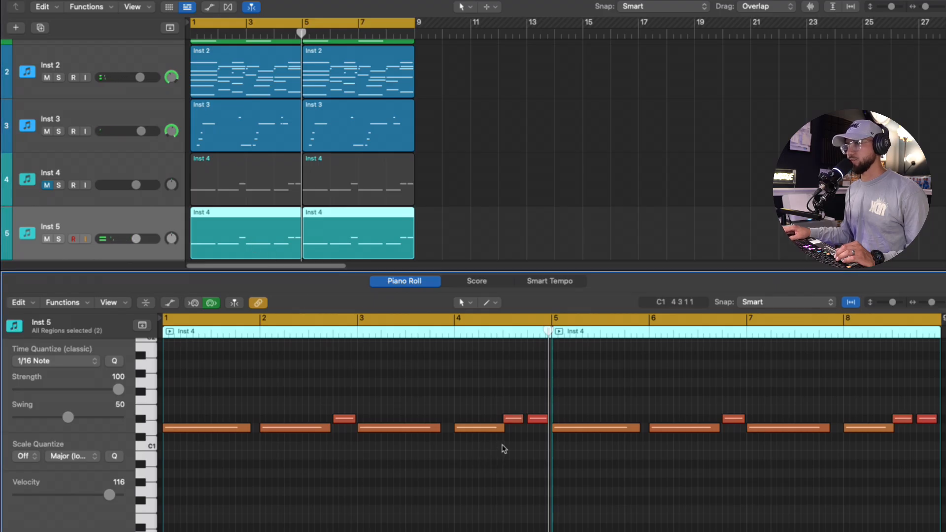
pyautogui.moveTo(501, 434); pyautogui.dragTo(545, 433)
pyautogui.click(275, 36)
pyautogui.press('space')
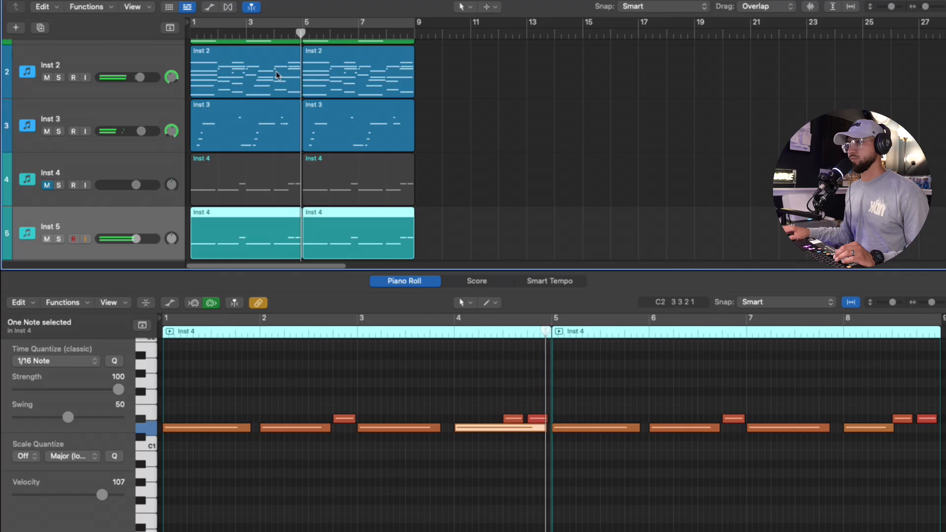
pyautogui.moveTo(847, 429); pyautogui.dragTo(941, 445)
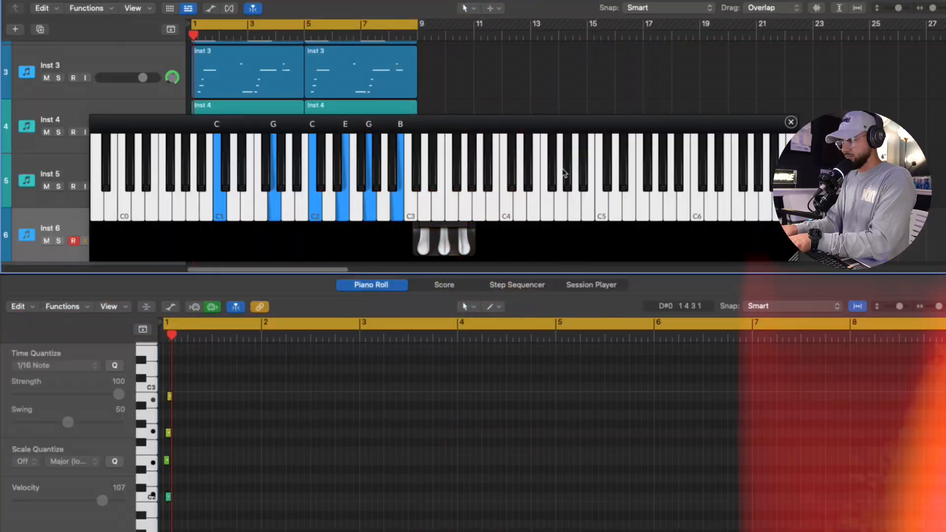
# - Record a four-bar chord part on Inst 6 from bar 1, opening with the notes C, G, C, E, G and B
pyautogui.press('space')
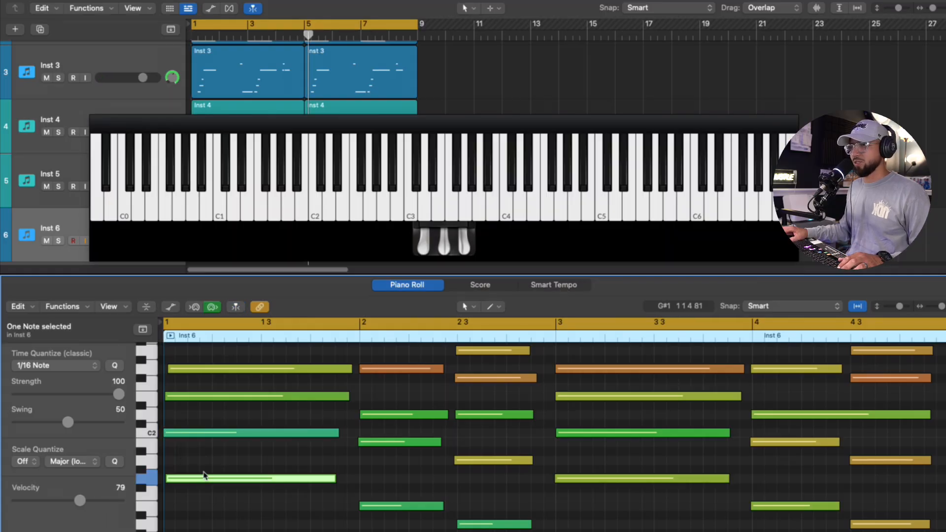
pyautogui.scroll(-3, 212, 468)
pyautogui.scroll(5, 375, 464)
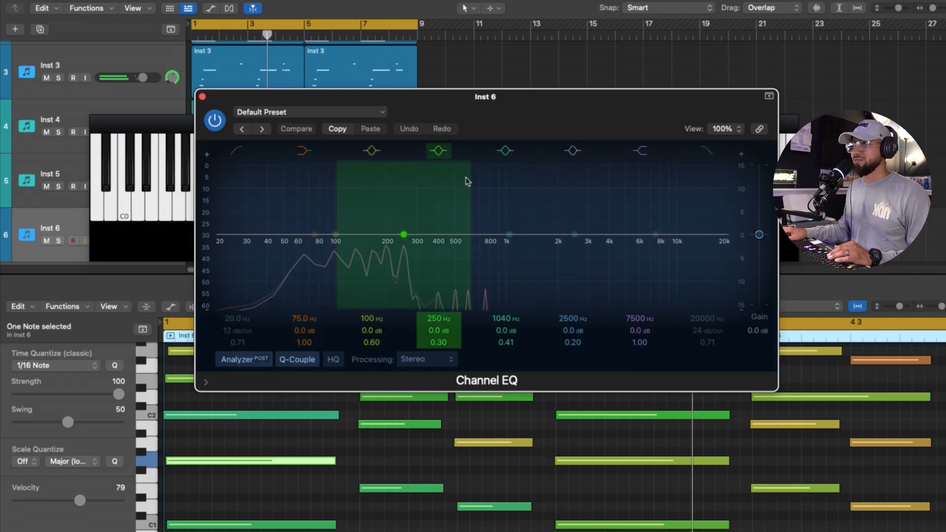
# - Shape Inst 6's Channel EQ with a low cut around 33 Hz and a higher-placed 100 Hz band, and close the on-screen keyboard
pyautogui.moveTo(245, 172); pyautogui.dragTo(249, 264)
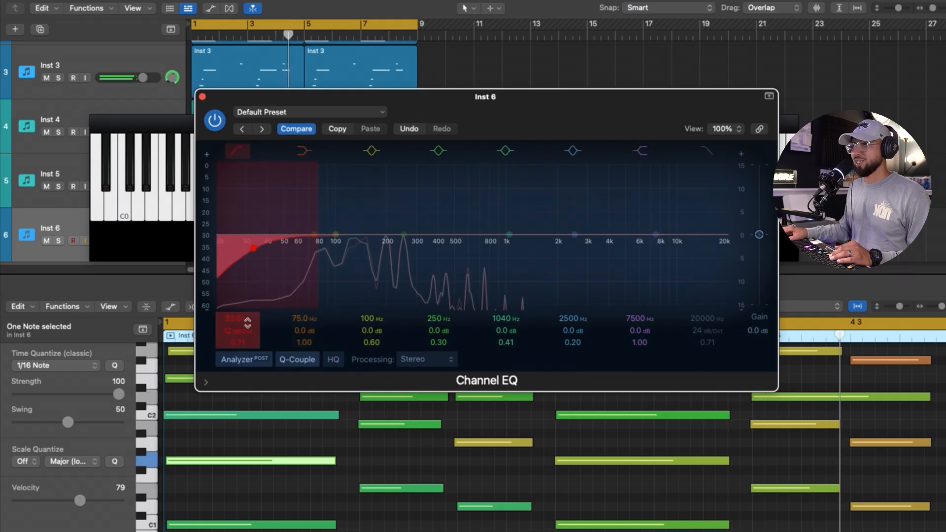
pyautogui.moveTo(247, 324); pyautogui.dragTo(247, 313)
pyautogui.moveTo(253, 249); pyautogui.dragTo(250, 252)
pyautogui.moveTo(336, 235); pyautogui.dragTo(406, 241)
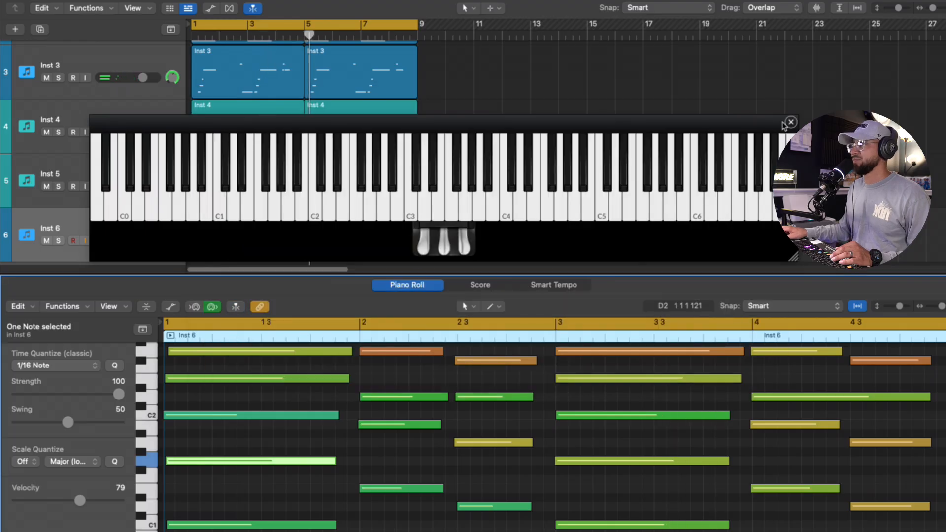
pyautogui.click(790, 123)
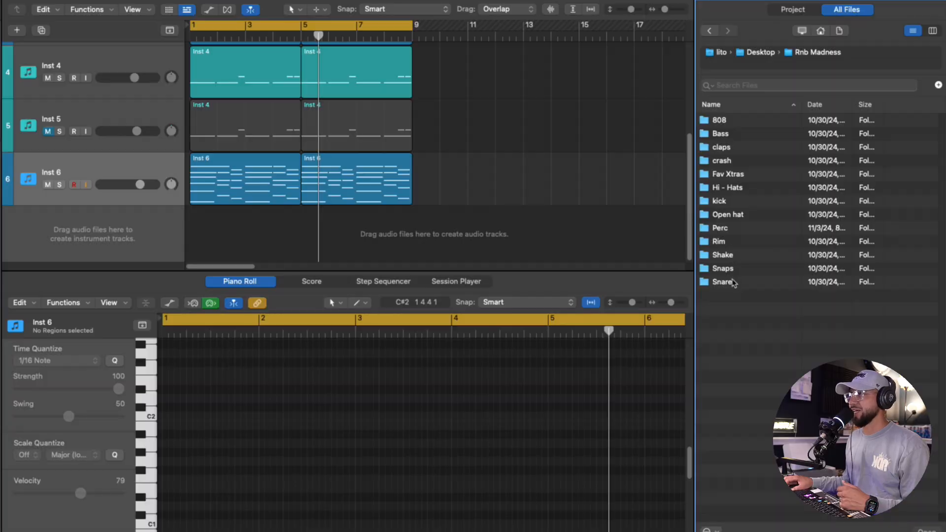
# - Load snare[28].(Crack)wav from the Snare folder of Rnb Madness onto a new instrument track below Inst 6
pyautogui.doubleClick(722, 282)
pyautogui.scroll(-4, 754, 296)
pyautogui.click(754, 345)
pyautogui.moveTo(754, 345); pyautogui.dragTo(120, 195)
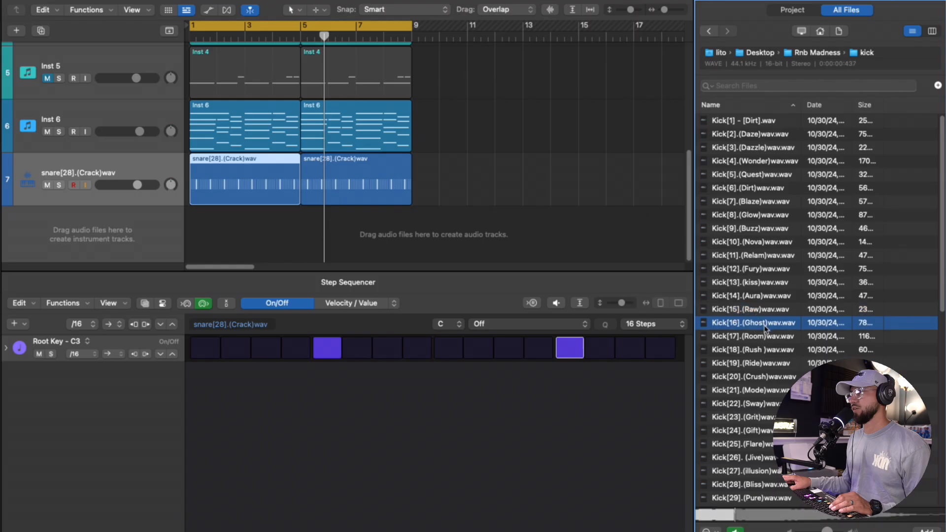
# - Load Kick[17].(Room)wav onto a new track below the snare and start a 64-step pattern with hits on steps 1, 2, 17 and 27
pyautogui.moveTo(754, 336); pyautogui.dragTo(146, 244)
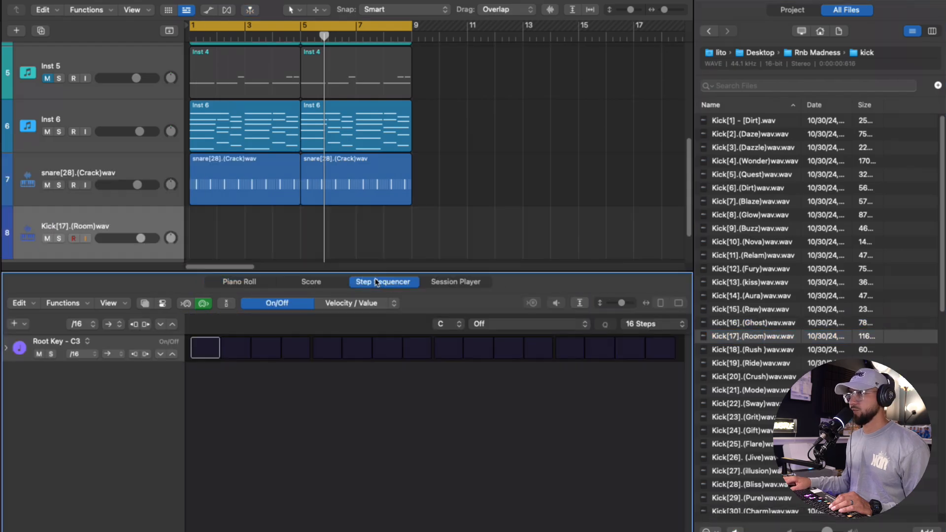
pyautogui.click(211, 354)
pyautogui.click(647, 324)
pyautogui.click(646, 388)
pyautogui.click(594, 351)
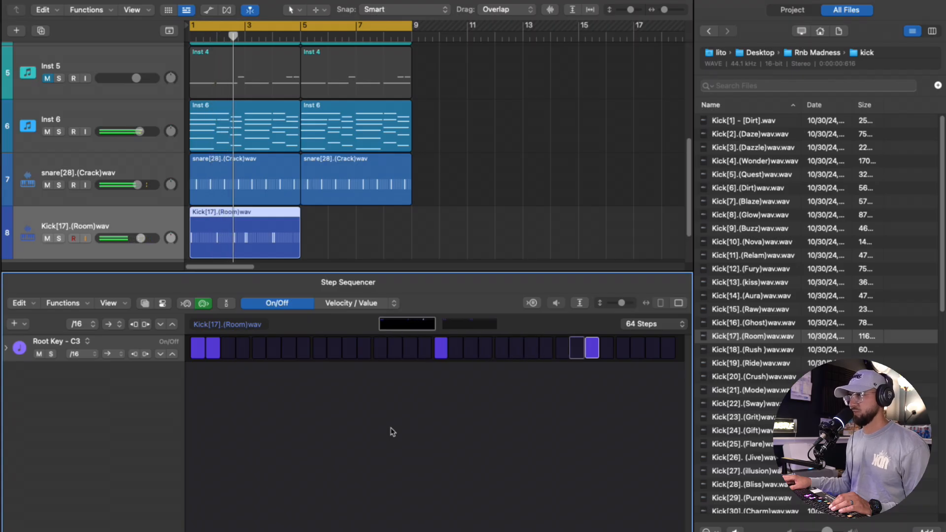
# - Fill in the second half of the kick pattern, repeat the region from bar 5 and toggle step 4 in the copy's first half
pyautogui.click(469, 324)
pyautogui.click(456, 348)
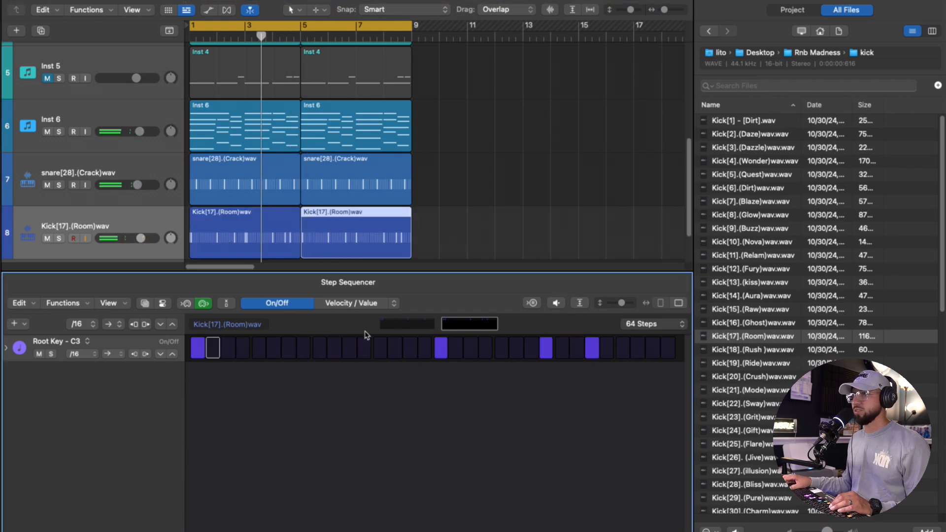
pyautogui.click(382, 327)
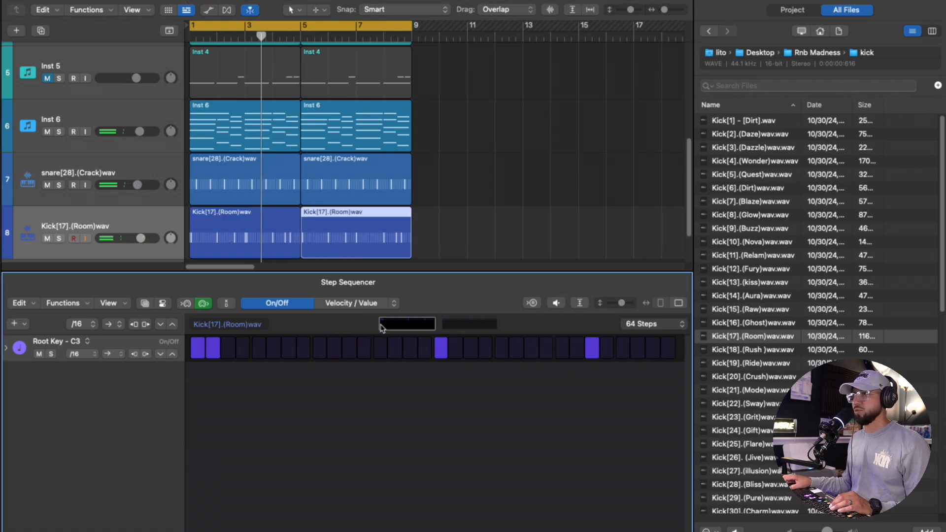
pyautogui.press('space')
pyautogui.click(241, 349)
pyautogui.press('space')
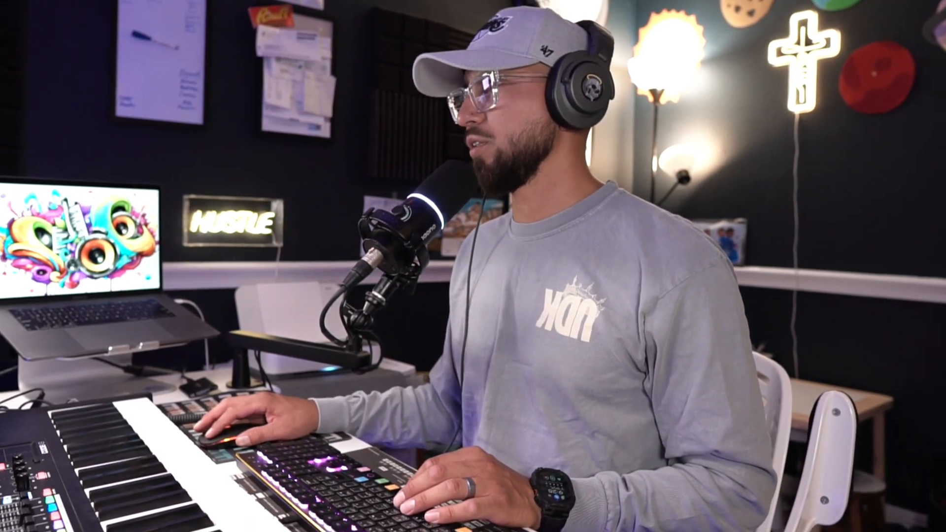
# - Replace the Open Hat[6] sound on track 9 with Shake[14]. (Delight)wav and record a first shaker take
pyautogui.click(766, 300)
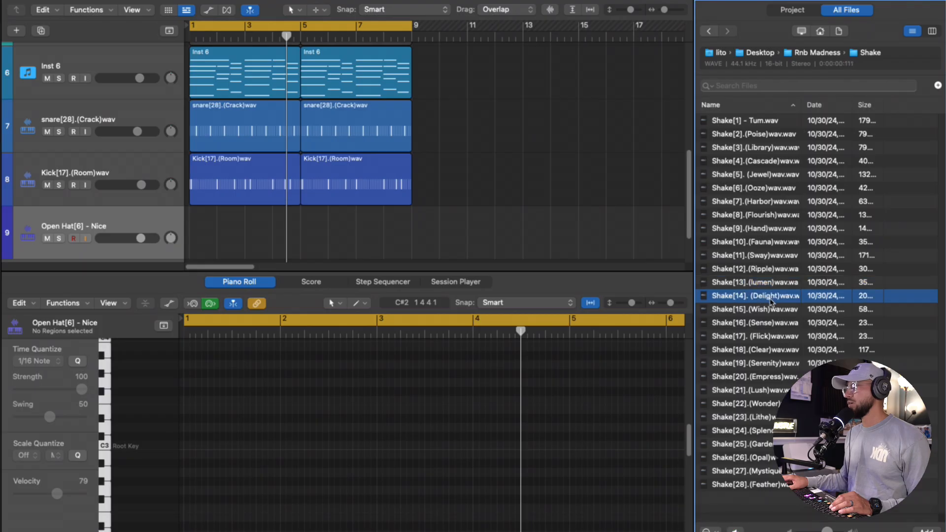
pyautogui.moveTo(772, 302); pyautogui.dragTo(134, 239)
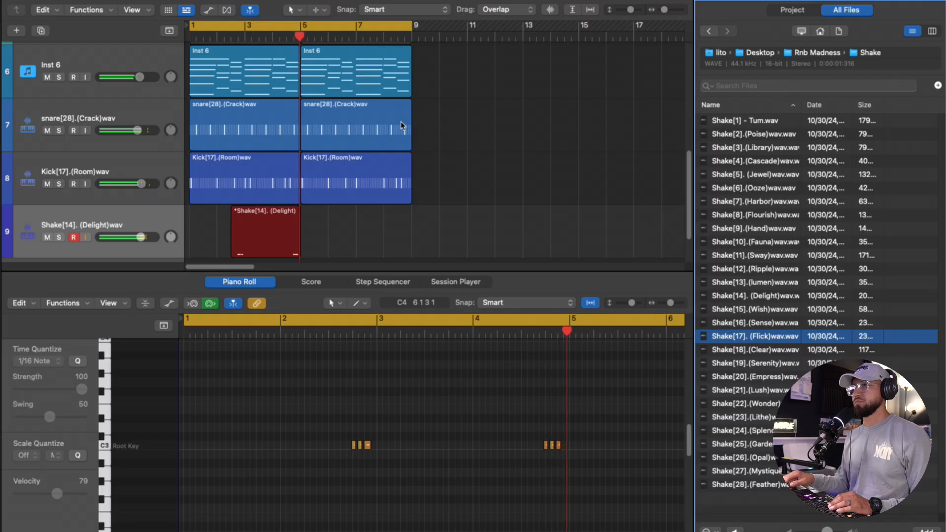
pyautogui.press('space')
# - Replace the second kick region with a repeat of the first one, starting at bar 5
pyautogui.click(204, 173)
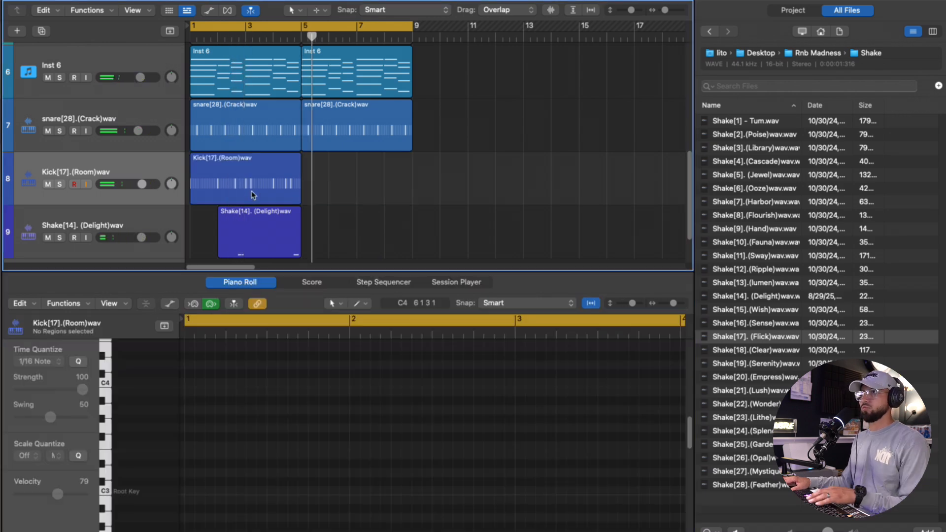
pyautogui.click(253, 194)
pyautogui.press('super+r')
# - Delete the first shaker take and record a new one from bar 1 on the Shake[14] track
pyautogui.click(281, 243)
pyautogui.press('Delete')
pyautogui.press('r')
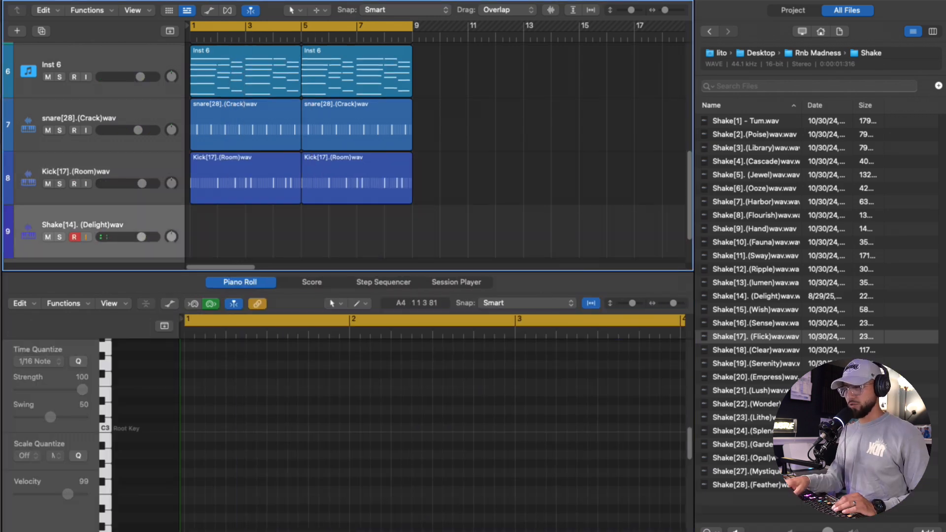
pyautogui.press('space')
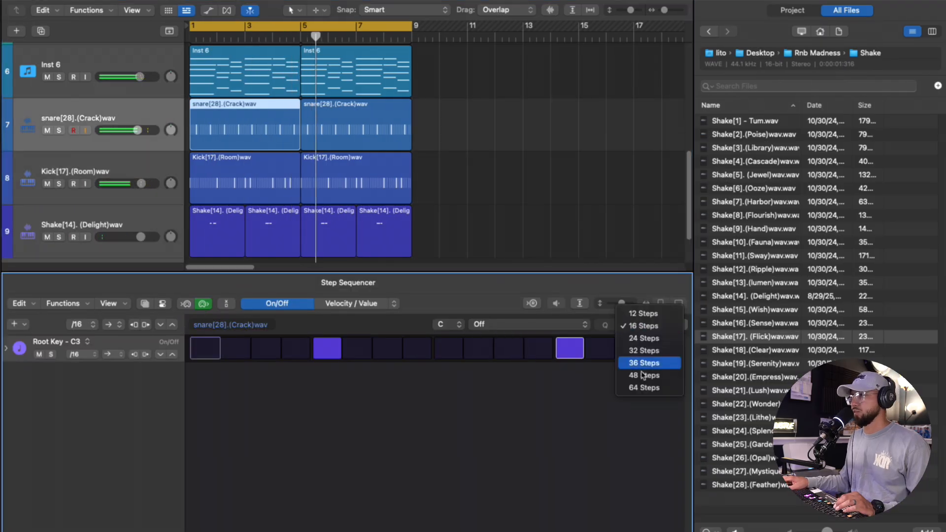
# - Extend the first snare region's pattern to 64 steps and add Hi-Hat[2] - Bless.wav from the Hi - Hats folder as a new track
pyautogui.click(647, 388)
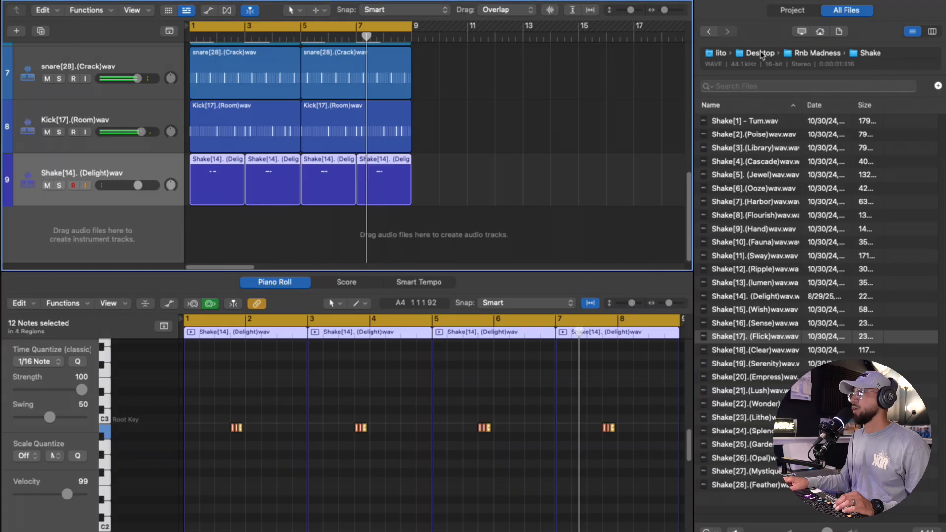
pyautogui.click(710, 33)
pyautogui.doubleClick(728, 188)
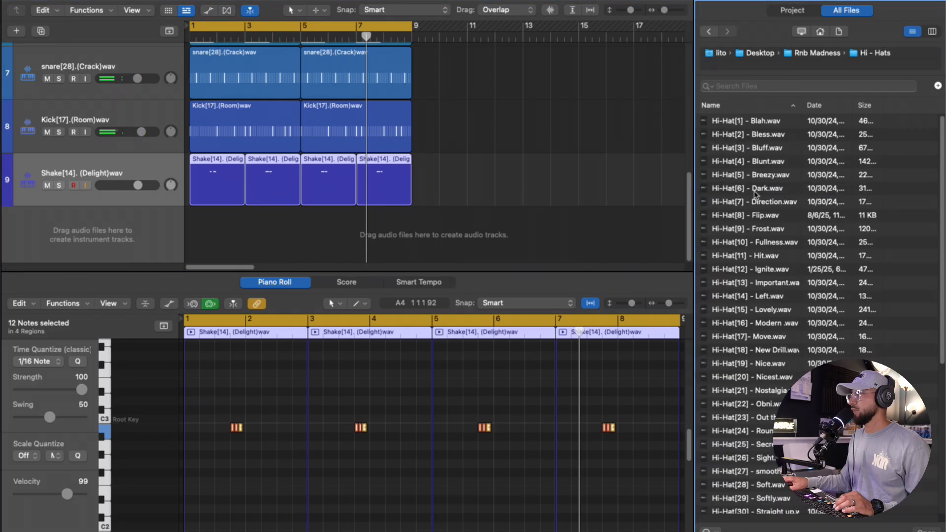
pyautogui.moveTo(738, 134); pyautogui.dragTo(99, 195)
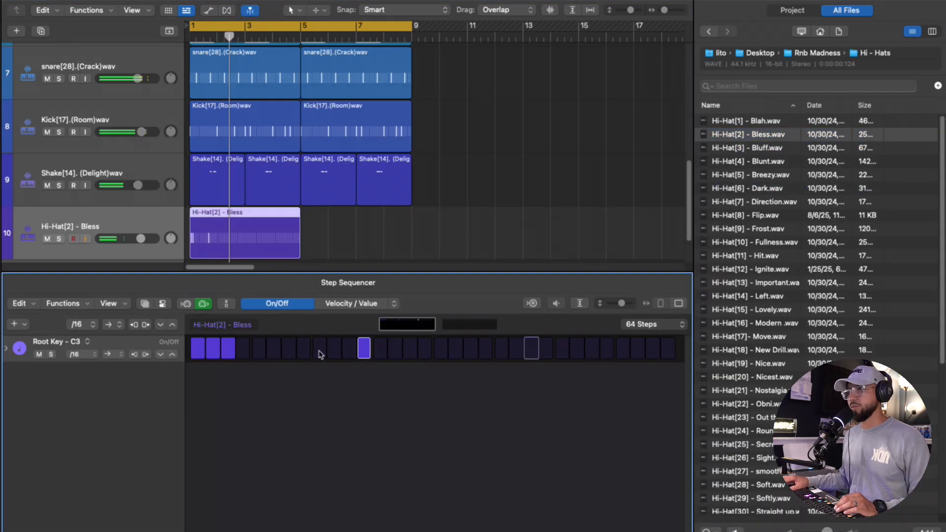
# - Fill in both halves of the hi-hat pattern, including steps 10 and 27 to 29 of the first half, and repeat the region from bar 5
pyautogui.click(334, 351)
pyautogui.moveTo(592, 351); pyautogui.dragTo(623, 351)
pyautogui.click(469, 325)
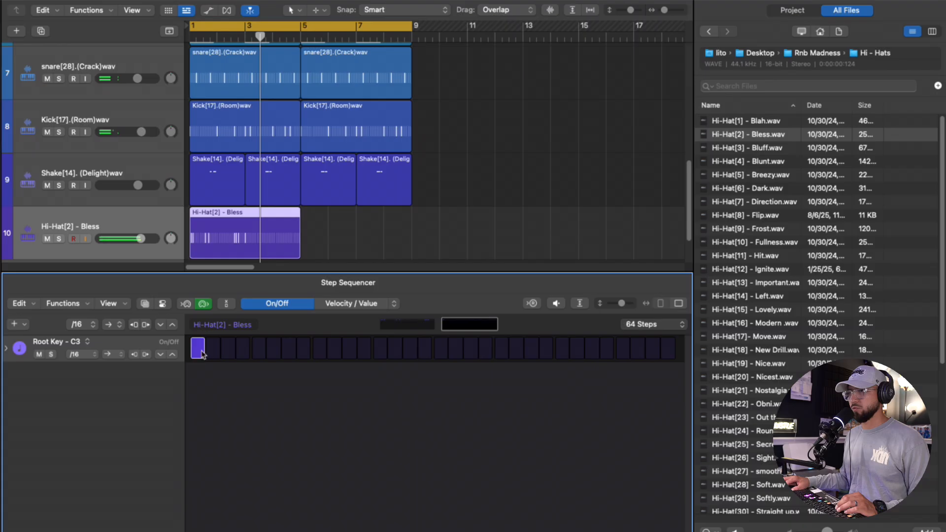
# - Vary the step velocities in both halves of the bar 5 hi-hat pattern, lowering the first half's steps after step 1 to about 54 to 79
pyautogui.click(408, 325)
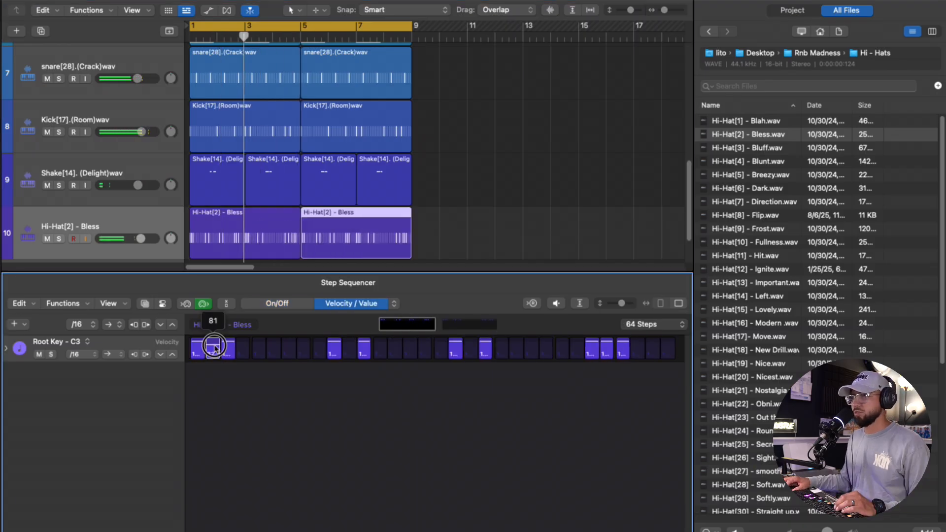
pyautogui.moveTo(335, 350); pyautogui.dragTo(334, 351)
pyautogui.moveTo(363, 344); pyautogui.dragTo(623, 346)
pyautogui.click(494, 325)
pyautogui.moveTo(194, 343); pyautogui.dragTo(354, 347)
pyautogui.moveTo(354, 348); pyautogui.dragTo(624, 347)
# - Replace the first hi-hat region with a copy of the velocity-edited region from bar 5
pyautogui.click(286, 240)
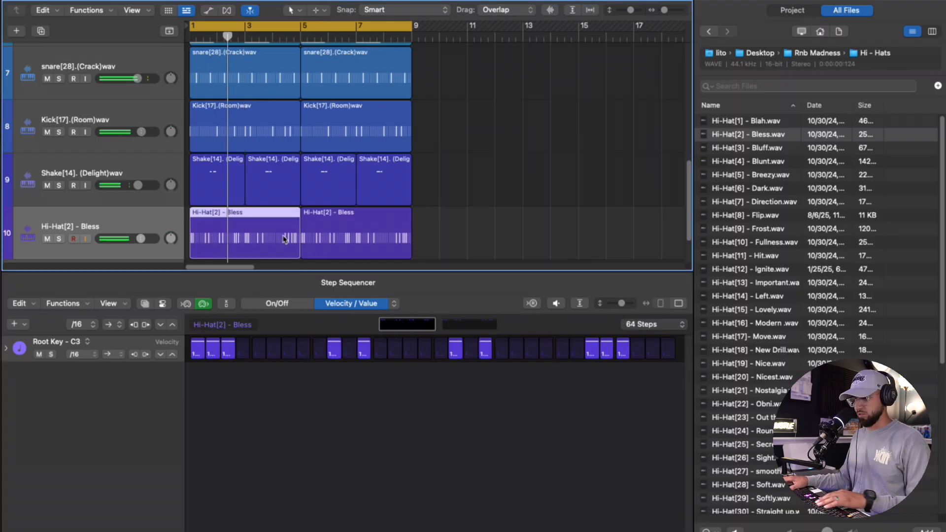
pyautogui.press('Delete')
pyautogui.click(321, 235)
pyautogui.moveTo(328, 224); pyautogui.dragTo(217, 225)
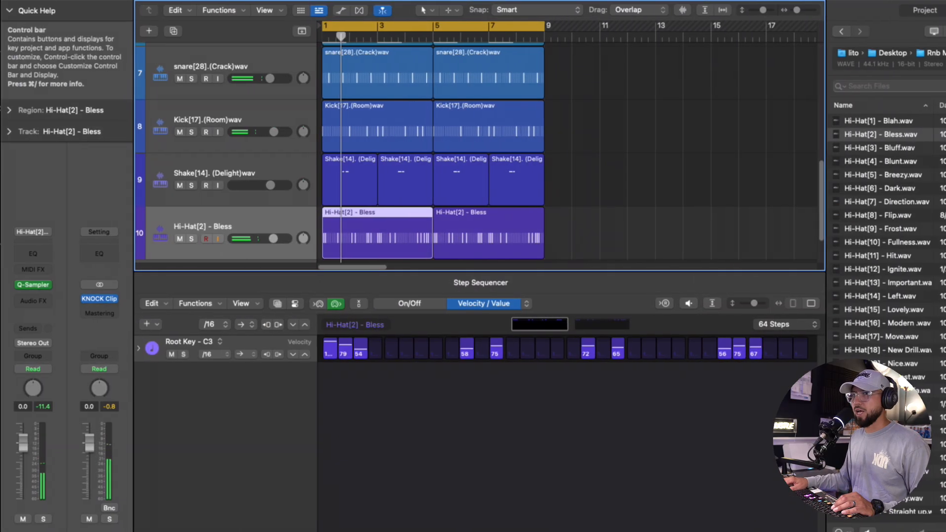
# - Insert a delay effect on the Hi-Hat[2] - Bless track and close the plug-in window
pyautogui.click(44, 298)
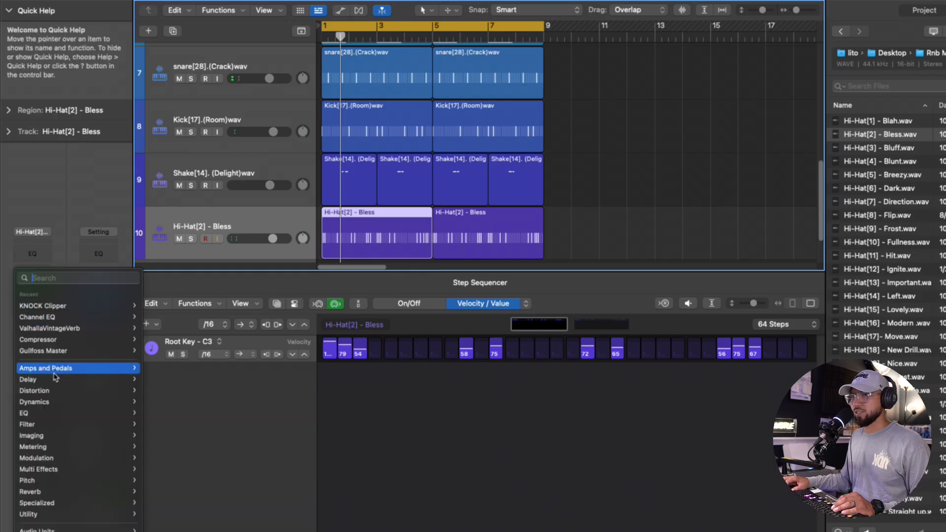
pyautogui.moveTo(56, 380)
pyautogui.click(224, 391)
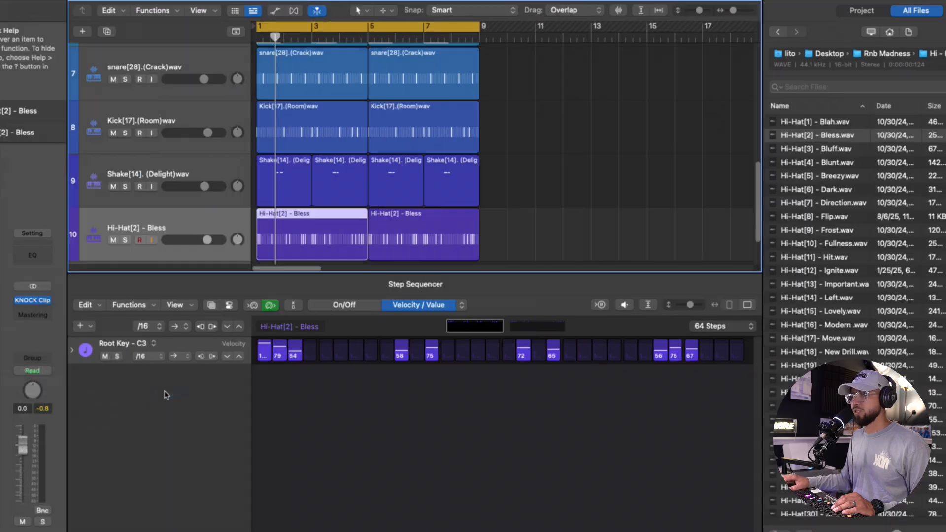
pyautogui.click(209, 99)
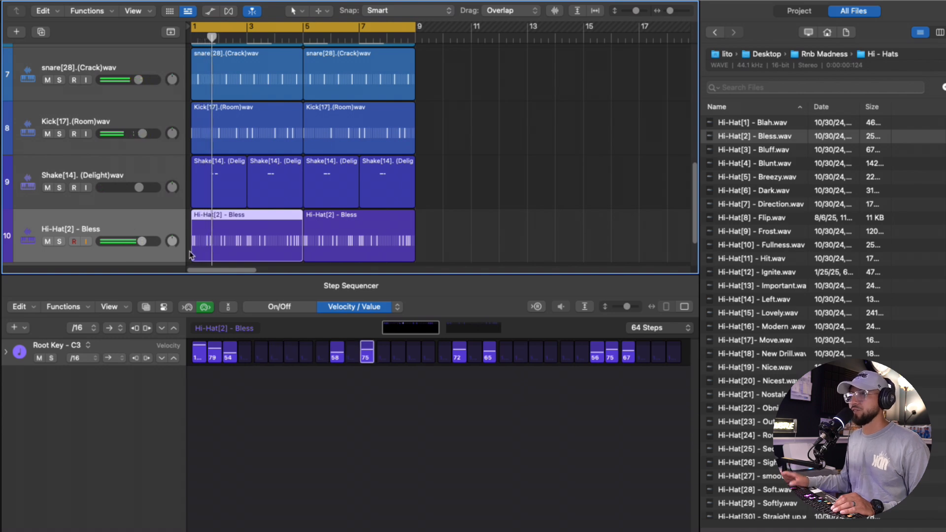
# - Lower the snare[28].(Crack)wav track's volume to about -2 dB
pyautogui.scroll(-2, 148, 207)
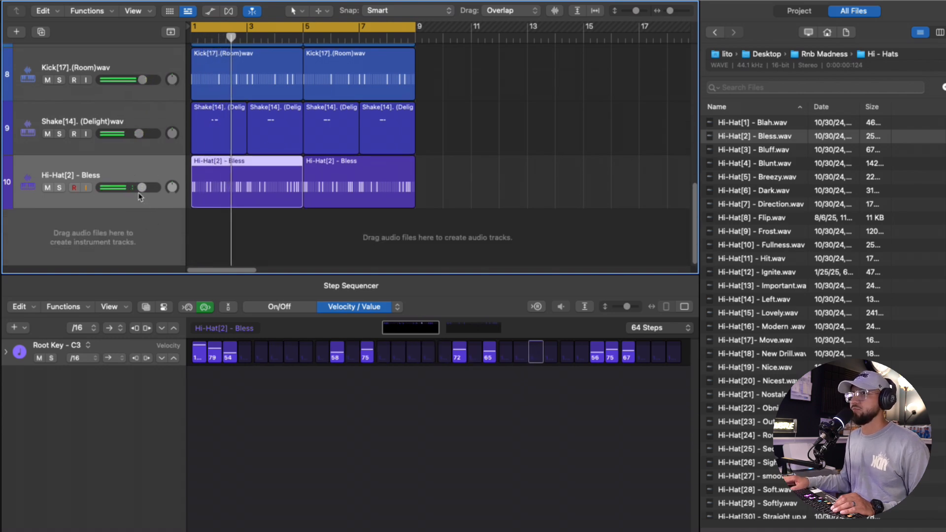
pyautogui.scroll(2, 140, 215)
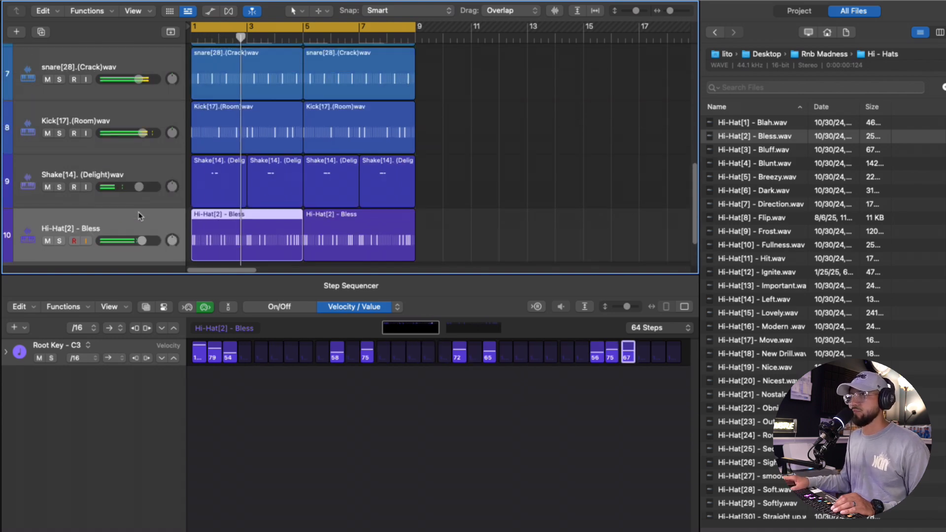
pyautogui.click(143, 133)
pyautogui.moveTo(140, 83); pyautogui.dragTo(139, 83)
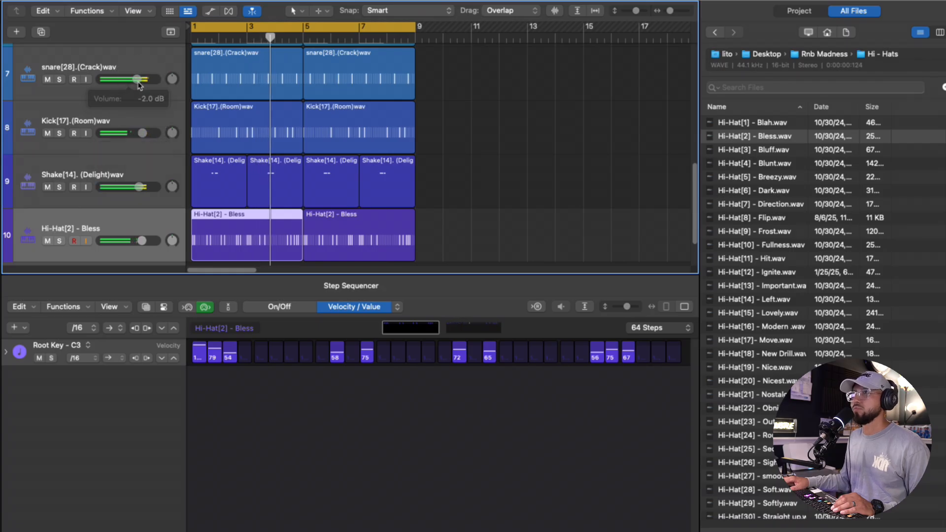
# - Insert ValhallaVintageVerb on the snare track and reduce its mix to about 2%
pyautogui.click(119, 96)
pyautogui.press('i')
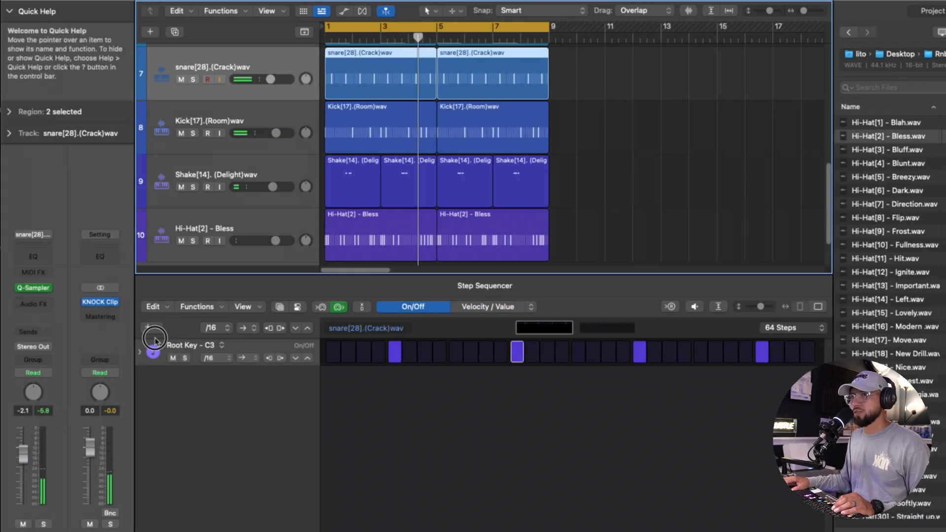
pyautogui.click(34, 304)
pyautogui.click(147, 348)
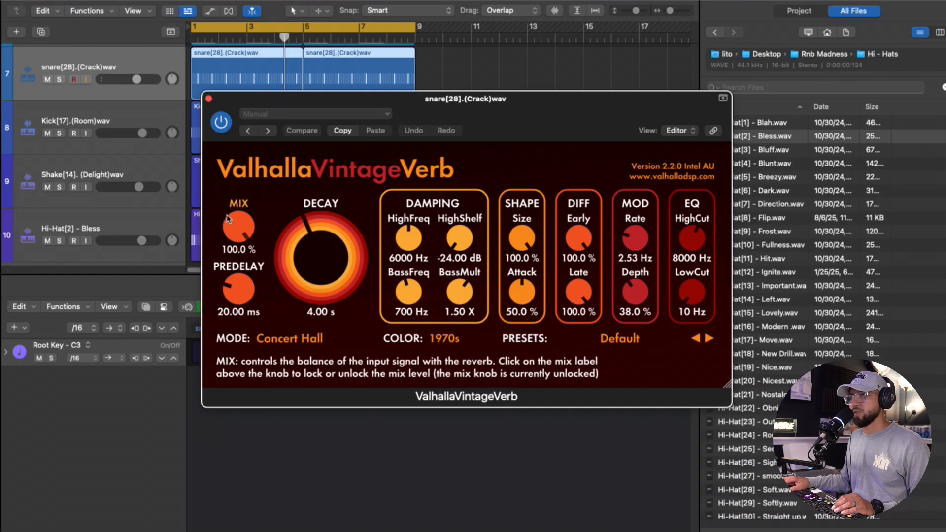
pyautogui.moveTo(246, 224); pyautogui.dragTo(256, 236)
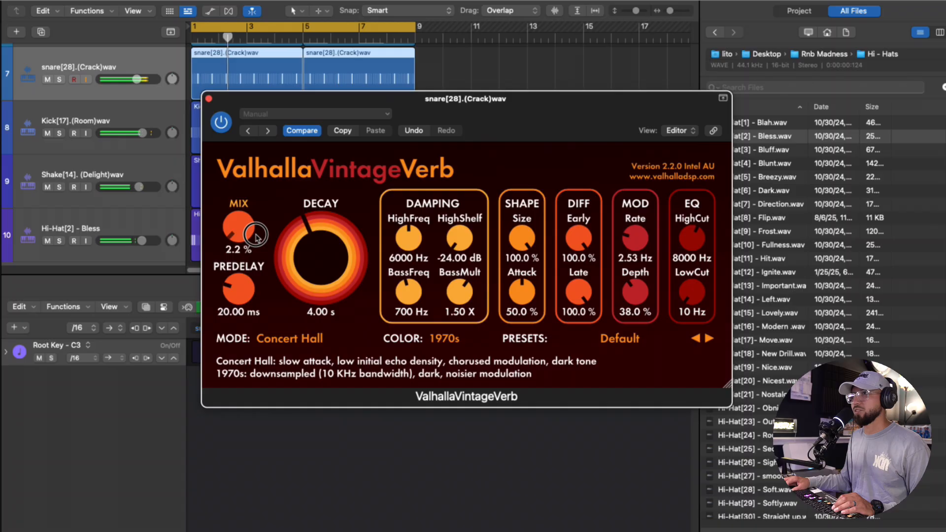
pyautogui.click(209, 99)
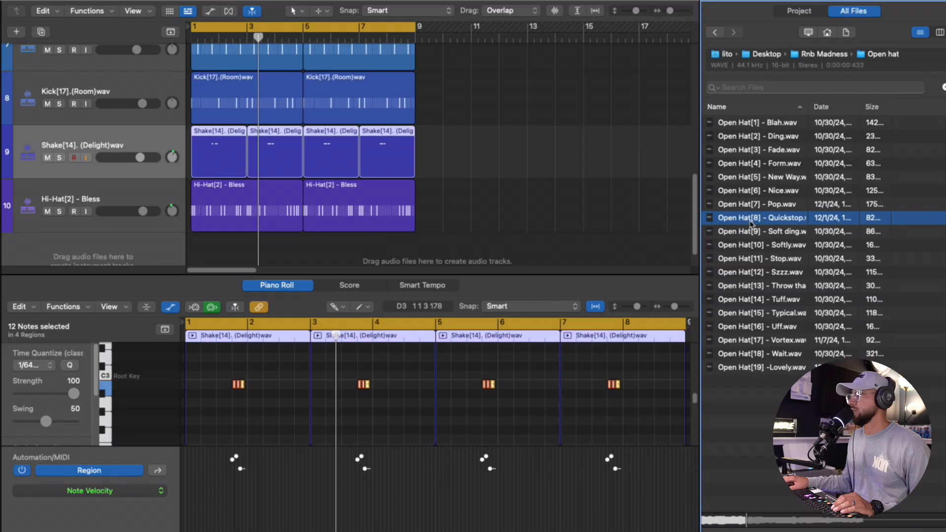
# - Add Open Hat[8] - Quickstop.wav as a new track and record an open hat part on it
pyautogui.moveTo(739, 217); pyautogui.dragTo(202, 256)
pyautogui.press('r')
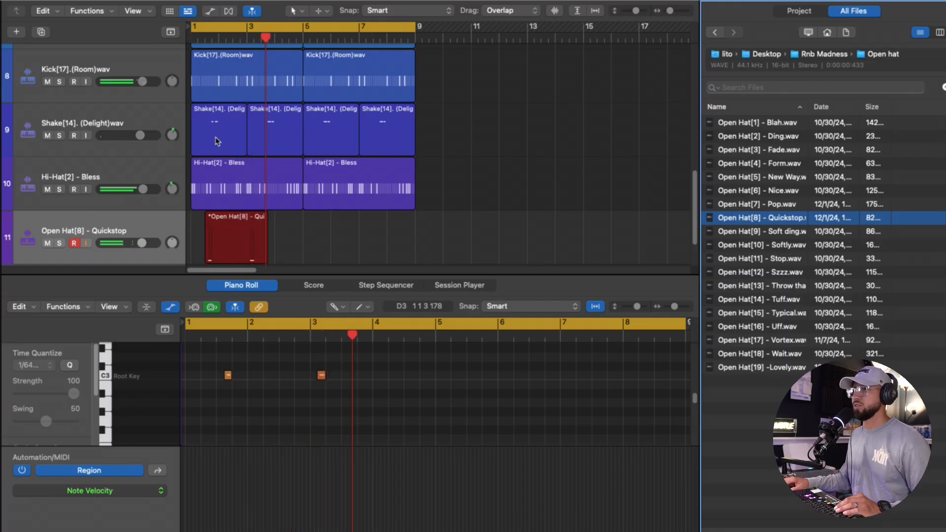
pyautogui.press('space')
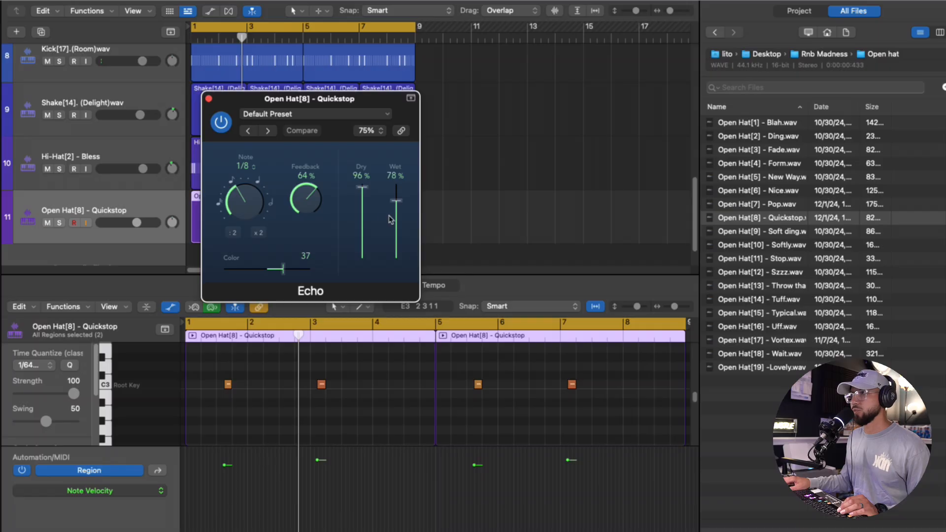
# - Set the Echo's wet level on the Quickstop track to 9% and delete the second note in each of its two regions
pyautogui.moveTo(398, 241); pyautogui.dragTo(397, 254)
pyautogui.press('space')
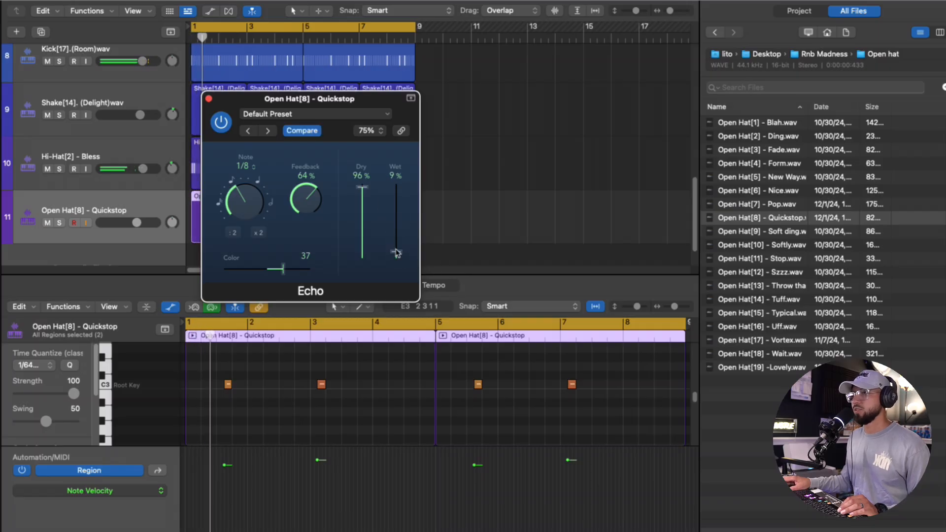
pyautogui.click(323, 385)
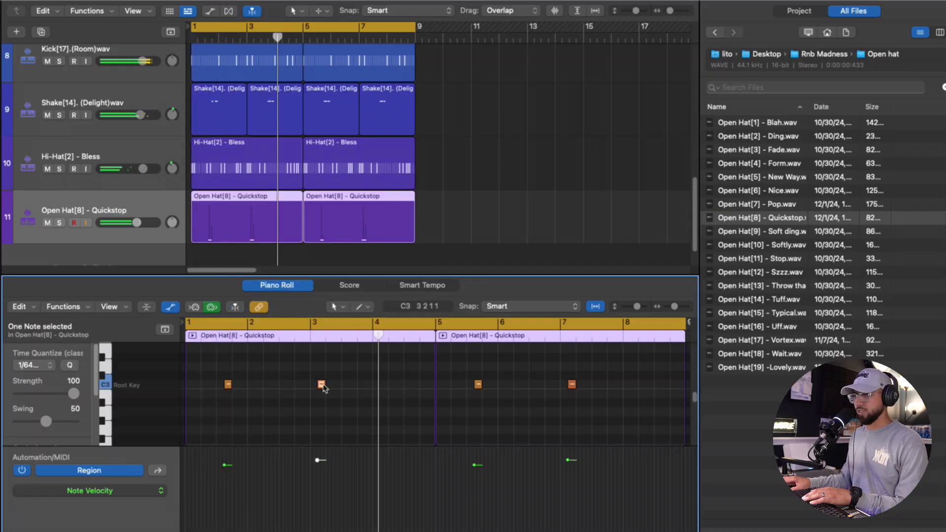
pyautogui.press('Delete')
pyautogui.click(572, 384)
pyautogui.press('Delete')
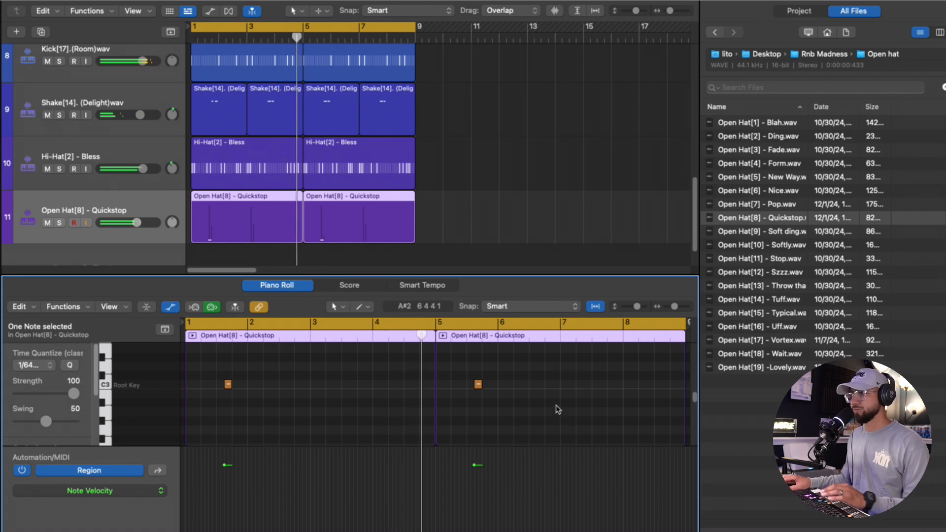
# - Add Open Hat[2] - Ding.wav as a new track, record a hit late in bar 4 and extend the recorded region
pyautogui.moveTo(783, 136); pyautogui.dragTo(124, 195)
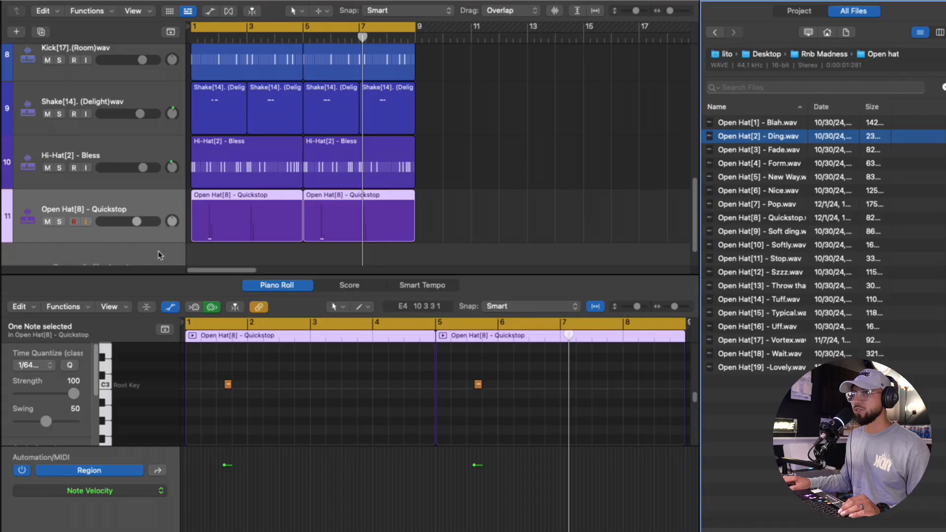
pyautogui.press('space')
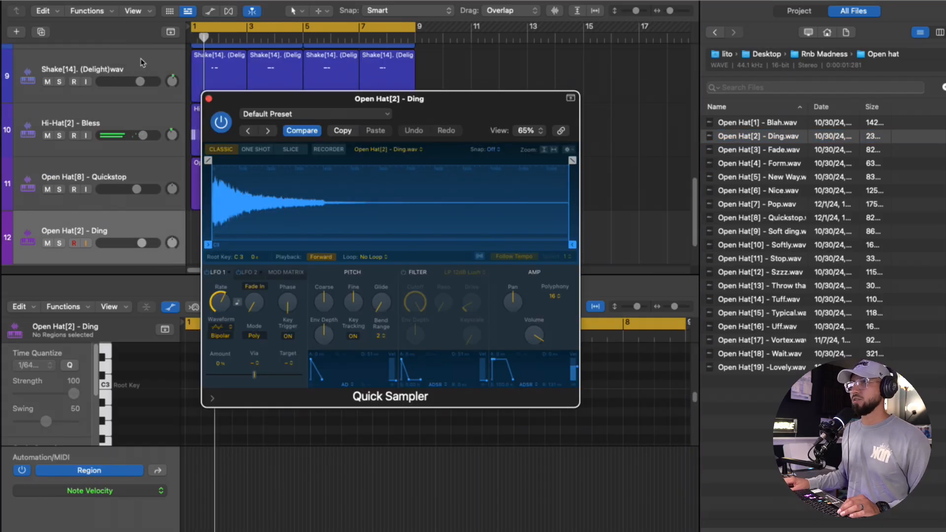
pyautogui.click(209, 98)
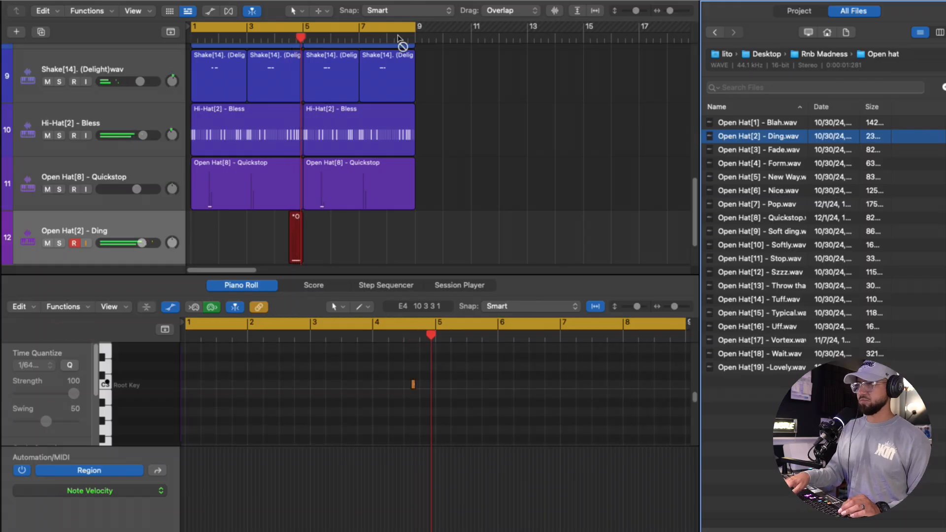
pyautogui.press('space')
pyautogui.moveTo(300, 259); pyautogui.dragTo(313, 259)
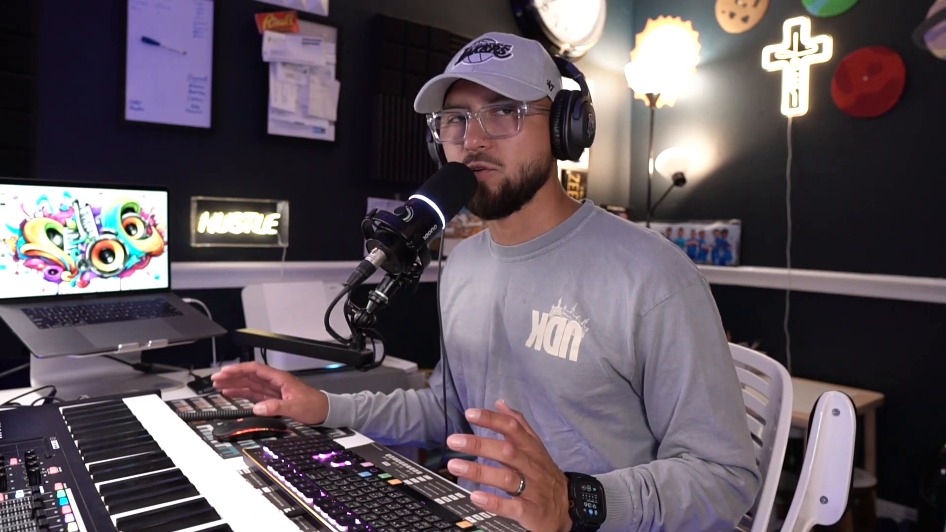
# - Add Open Hat[5] - New Way.wav as a new track and record an open hat part at bar 3
pyautogui.click(779, 180)
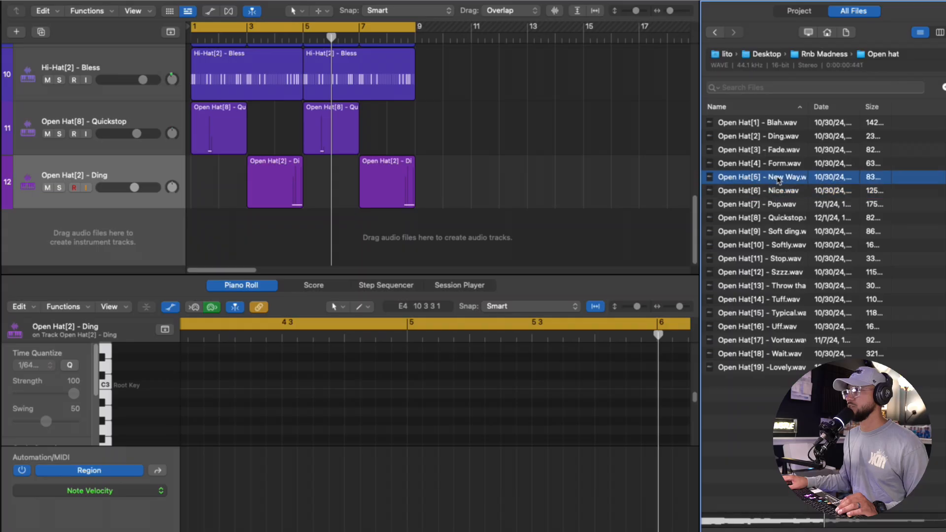
pyautogui.moveTo(779, 180); pyautogui.dragTo(182, 239)
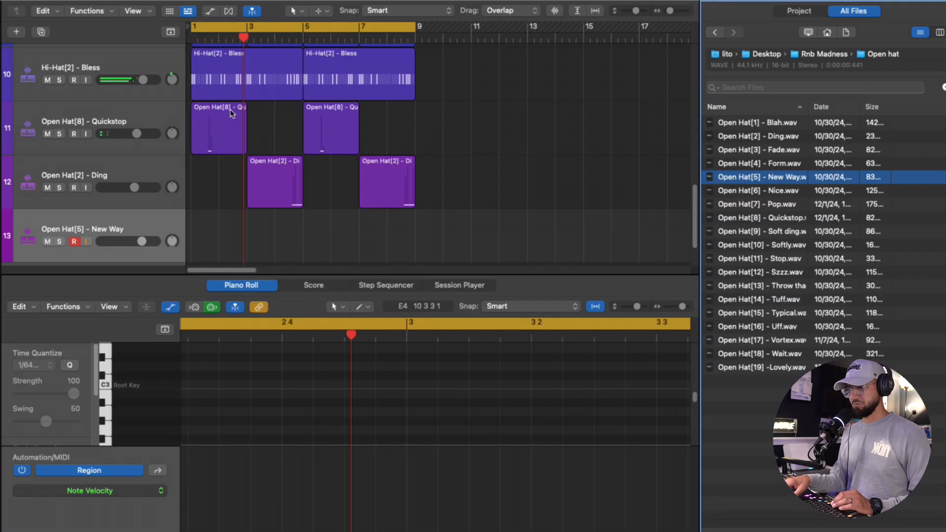
pyautogui.press('space')
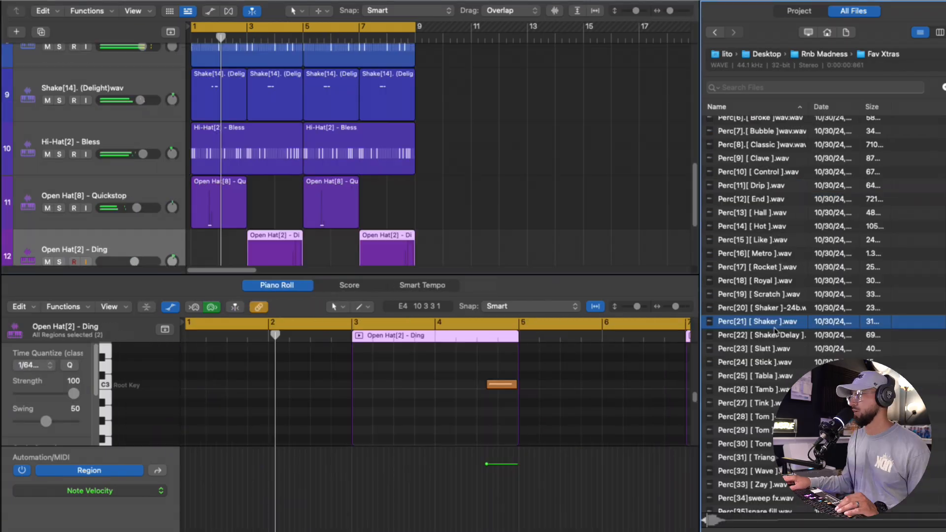
# - Load Perc[21] [ Shaker ].wav onto the Shake[14] track and add Perc[3].[Blind]wav.wav as a new track with a four-note part
pyautogui.moveTo(754, 322); pyautogui.dragTo(131, 101)
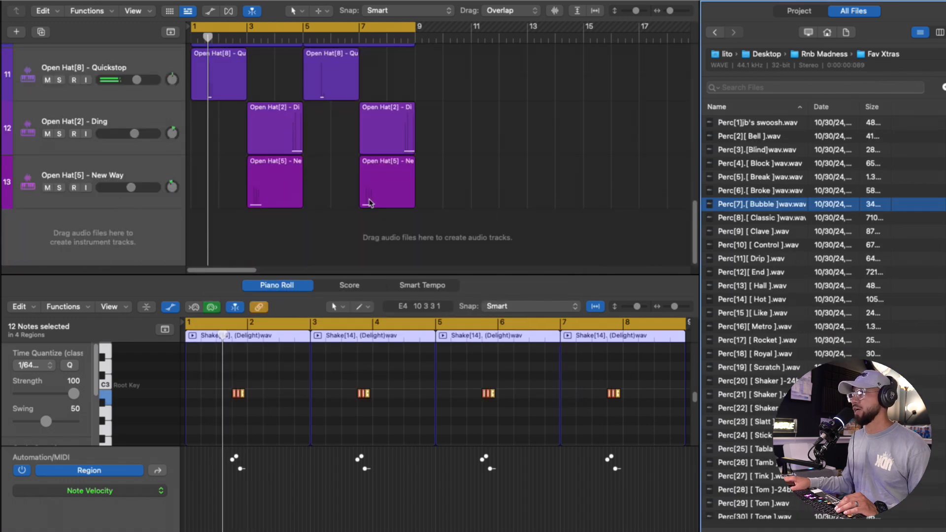
pyautogui.moveTo(775, 150); pyautogui.dragTo(146, 203)
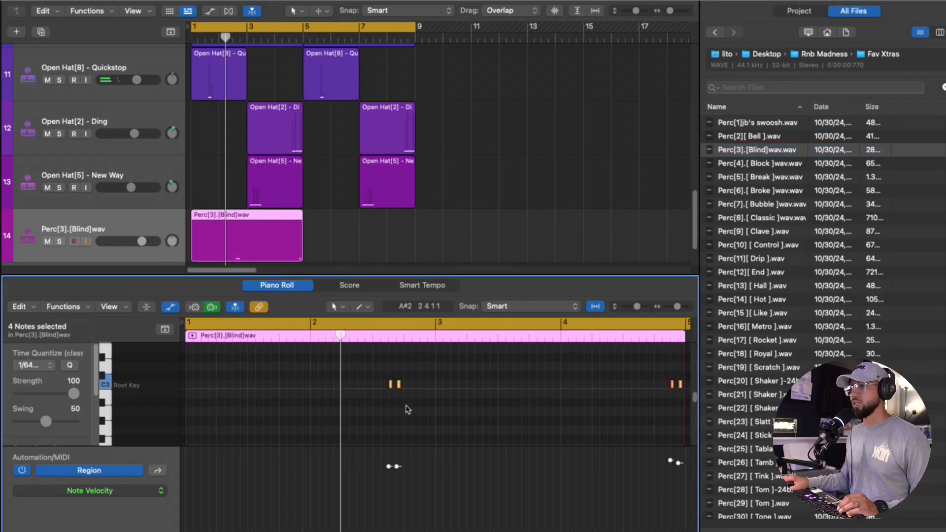
# - Move the first pair of Perc[3].[Blind]wav notes from bar 2 back to the last beat of bar 1
pyautogui.moveTo(416, 400); pyautogui.dragTo(389, 381)
pyautogui.moveTo(390, 385); pyautogui.dragTo(391, 385)
pyautogui.moveTo(329, 388); pyautogui.dragTo(302, 387)
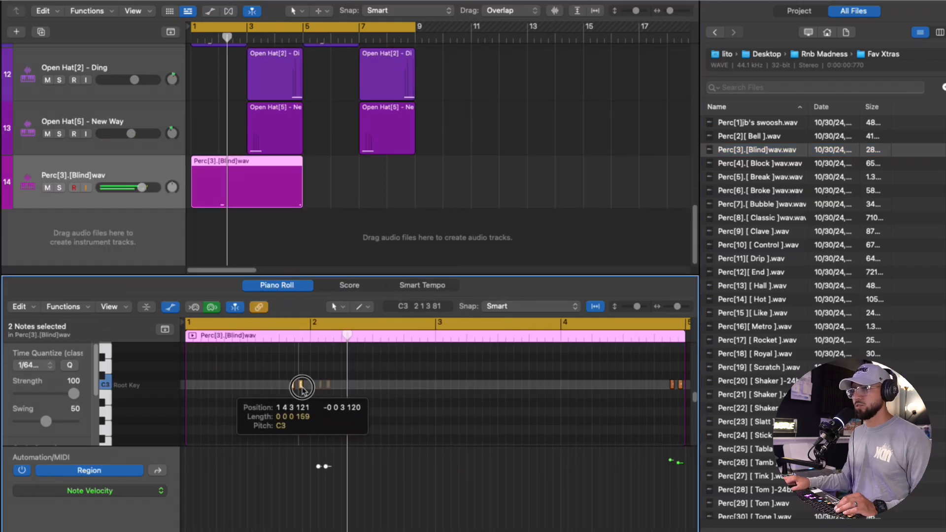
pyautogui.moveTo(302, 388); pyautogui.dragTo(305, 387)
pyautogui.press('space')
pyautogui.click(327, 413)
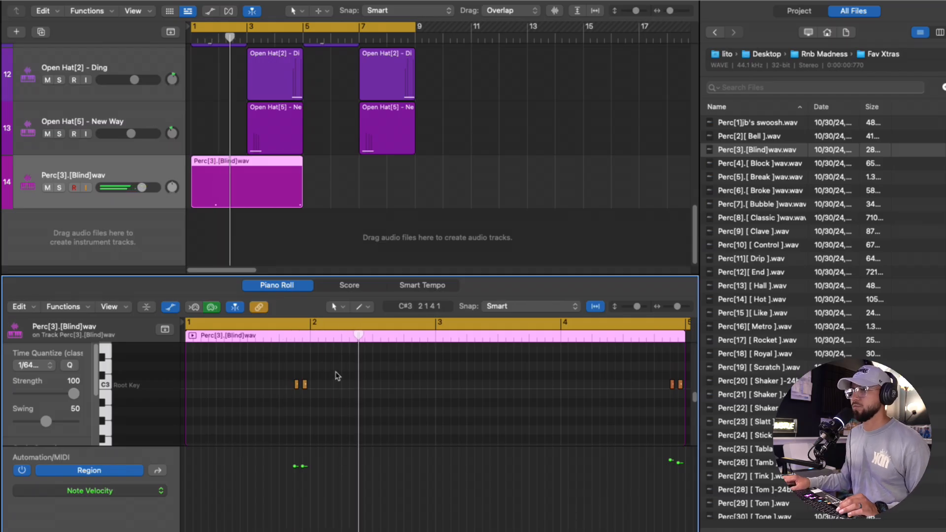
# - Repeat the Perc[3].[Blind]wav region from bar 5 and slightly lower the track's volume
pyautogui.click(289, 197)
pyautogui.press('super+r')
pyautogui.moveTo(137, 195); pyautogui.dragTo(132, 196)
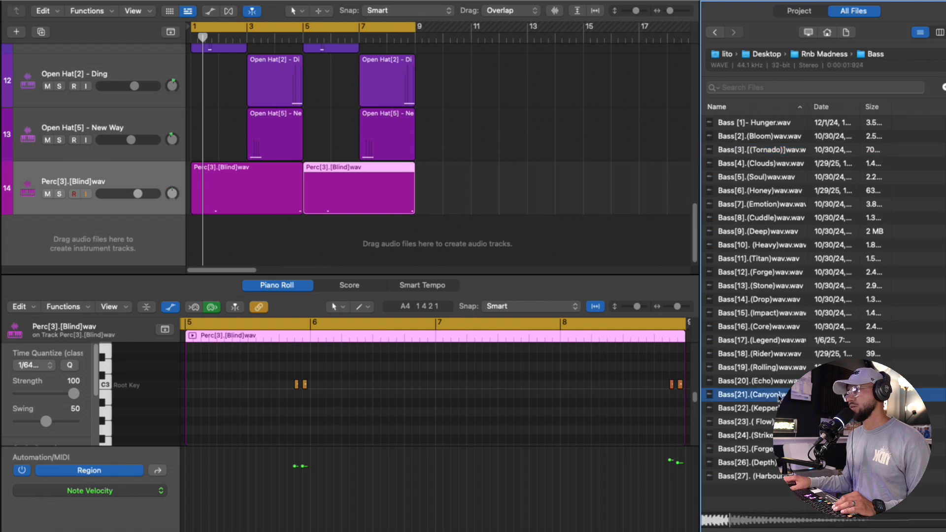
# - Add the Bass[21].(Canyon)wav sample from the Bass folder as a new track below the percussion
pyautogui.moveTo(739, 395); pyautogui.dragTo(132, 199)
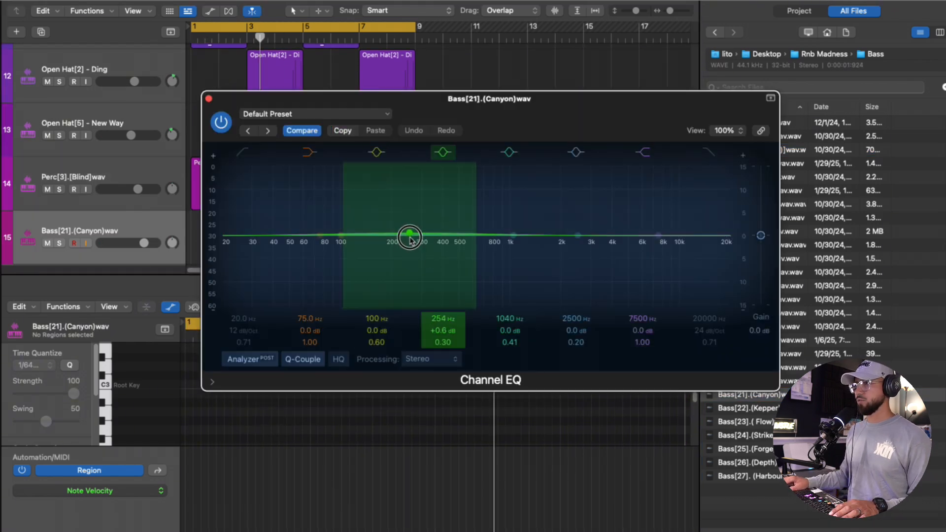
# - Boost the Bass[21].(Canyon)wav track's Channel EQ by about 4.1 dB at 98 Hz and 3.3 dB at 260 Hz
pyautogui.moveTo(413, 234); pyautogui.dragTo(412, 225)
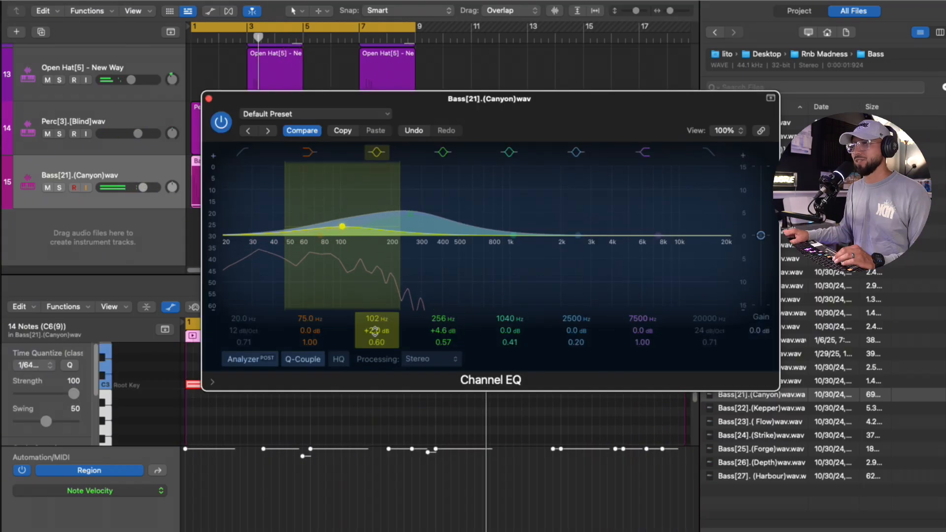
pyautogui.moveTo(342, 227); pyautogui.dragTo(338, 219)
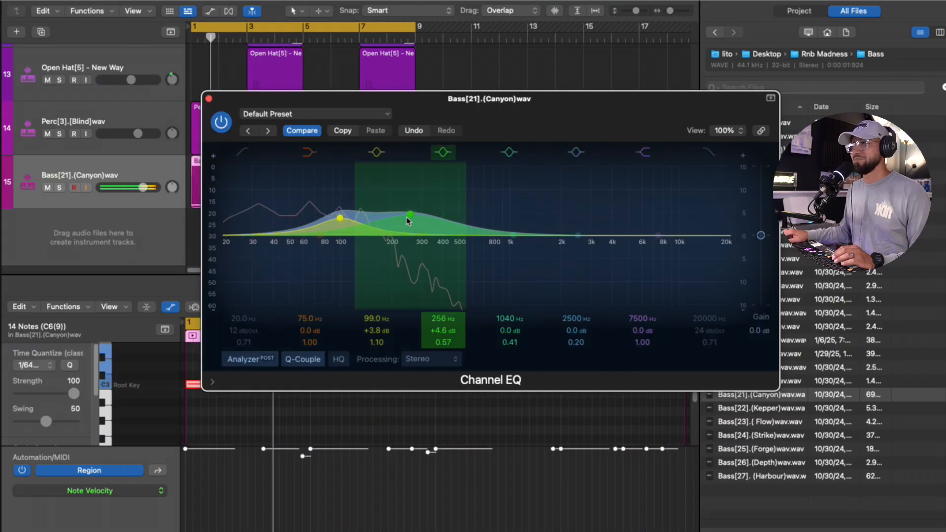
pyautogui.moveTo(409, 217); pyautogui.dragTo(409, 224)
pyautogui.moveTo(338, 222); pyautogui.dragTo(338, 220)
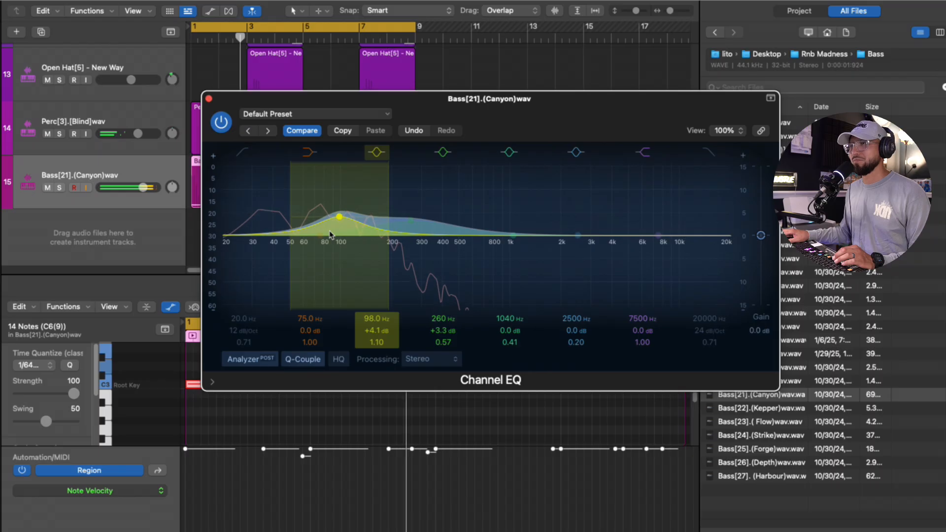
pyautogui.click(208, 98)
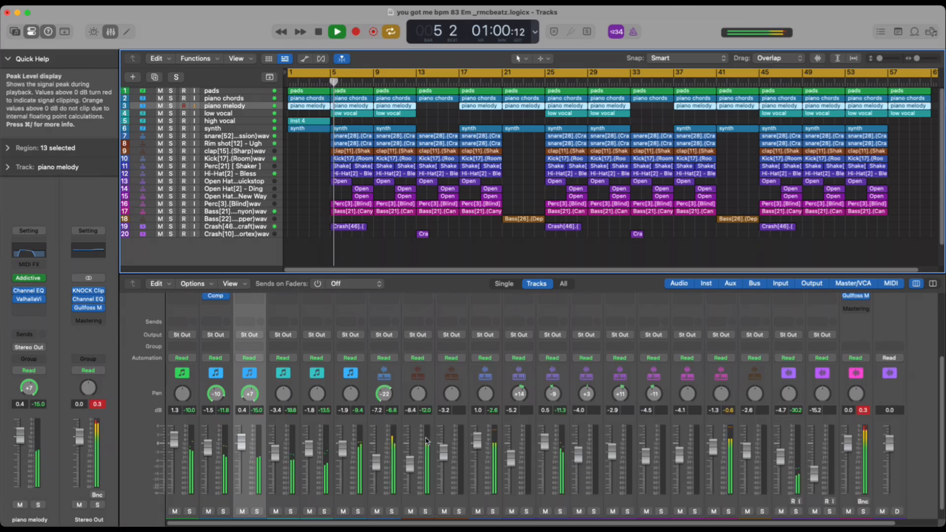
# - Lower the track volumes in the mixer: Kick[17] to 0.7 dB, Open Hat[2] - Ding to -3.5, Crash[46] to -7.2 and Crash[10] to -16.6
pyautogui.scroll(-3, 434, 443)
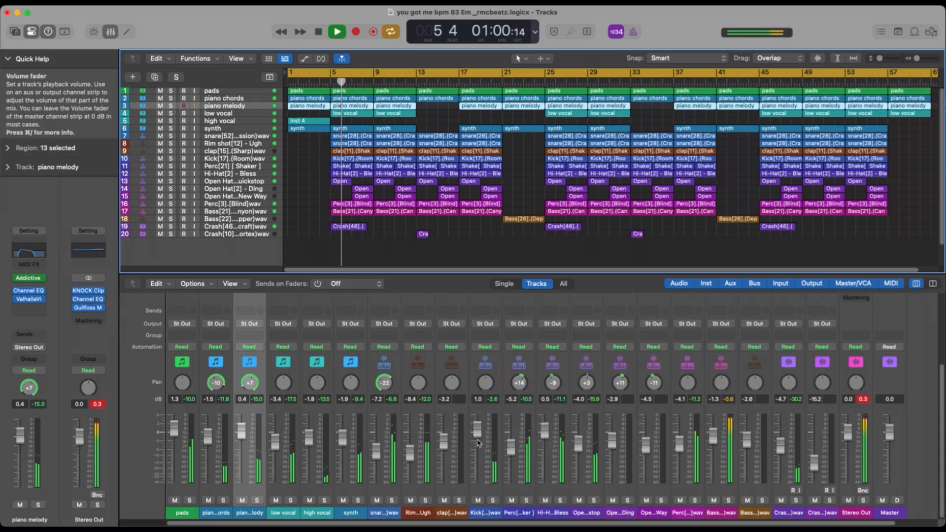
pyautogui.moveTo(476, 440); pyautogui.dragTo(477, 438)
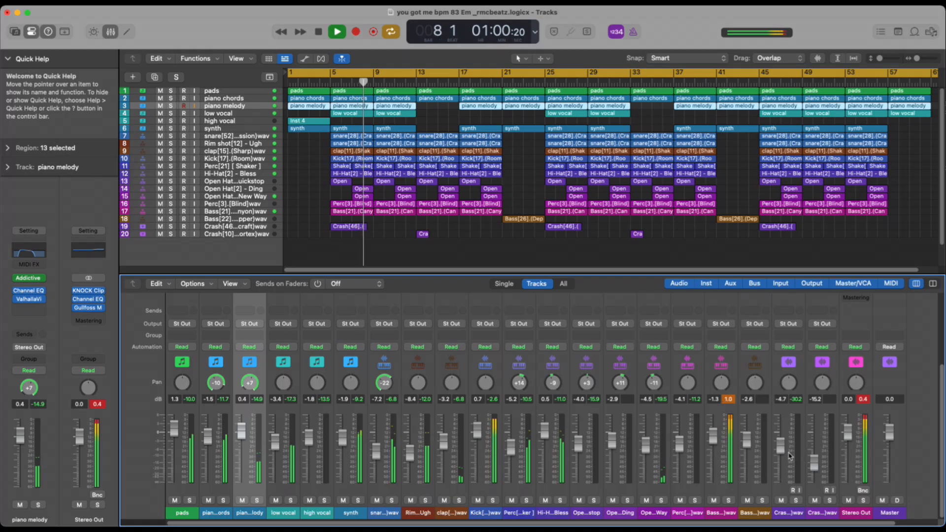
pyautogui.moveTo(789, 456); pyautogui.dragTo(812, 466)
pyautogui.moveTo(783, 457); pyautogui.dragTo(783, 459)
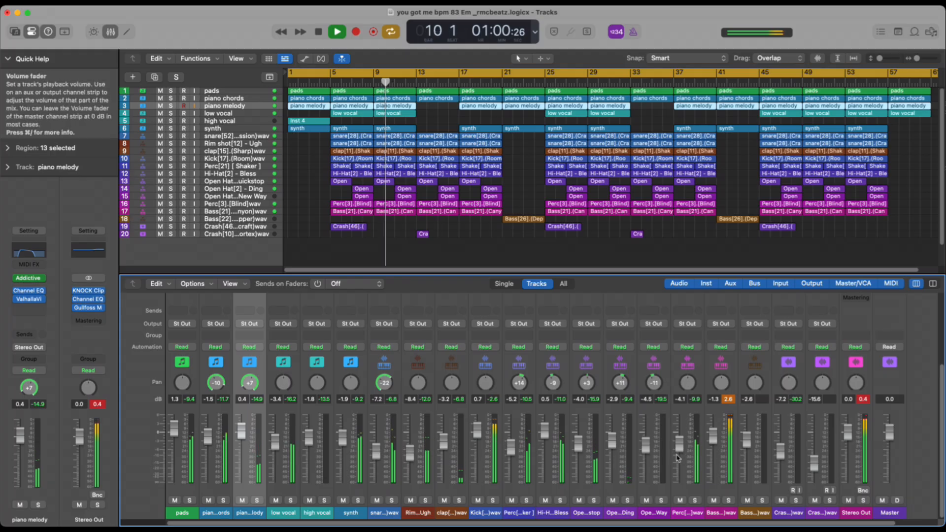
pyautogui.moveTo(616, 447); pyautogui.dragTo(614, 453)
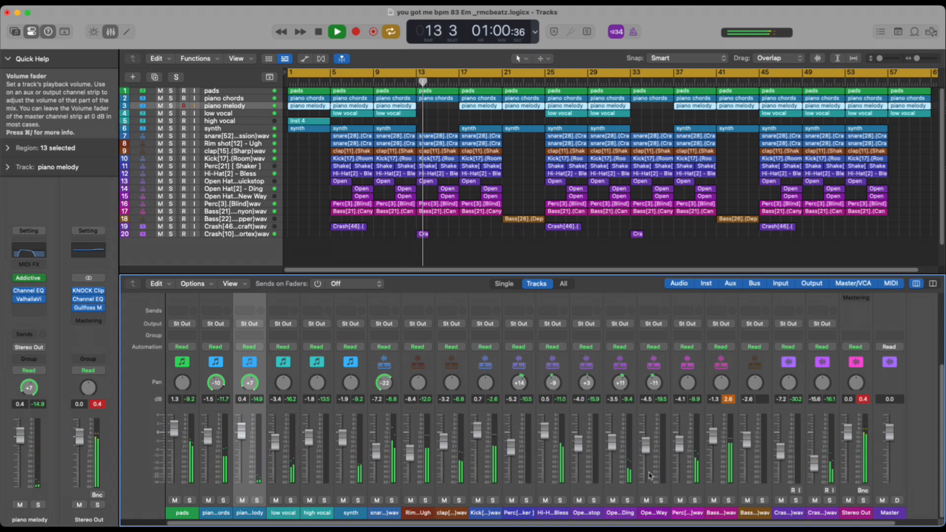
pyautogui.moveTo(814, 463); pyautogui.dragTo(817, 472)
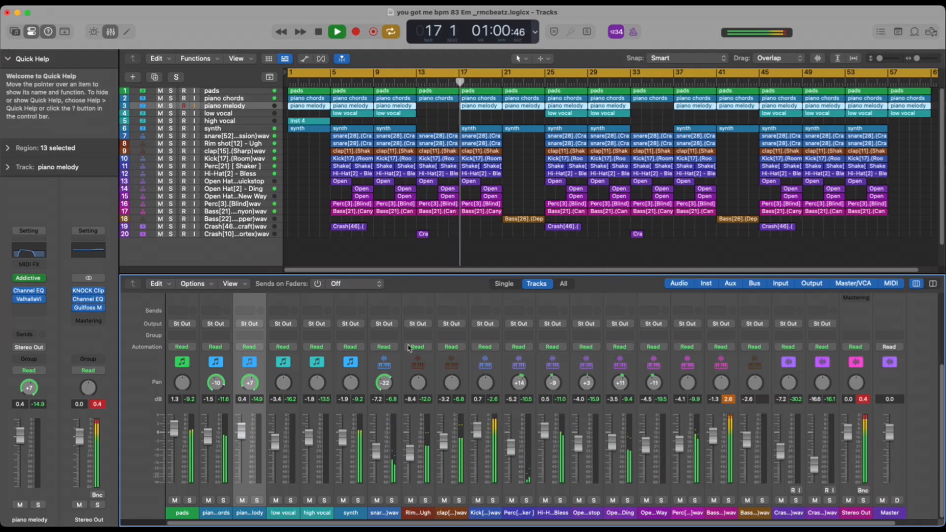
# - Select the Bass[21].(Canyon)wav track and raise the volumes of Crash[46] to -5.8 dB and Bass[22].(Kepper)wav to -2.2 dB
pyautogui.click(251, 219)
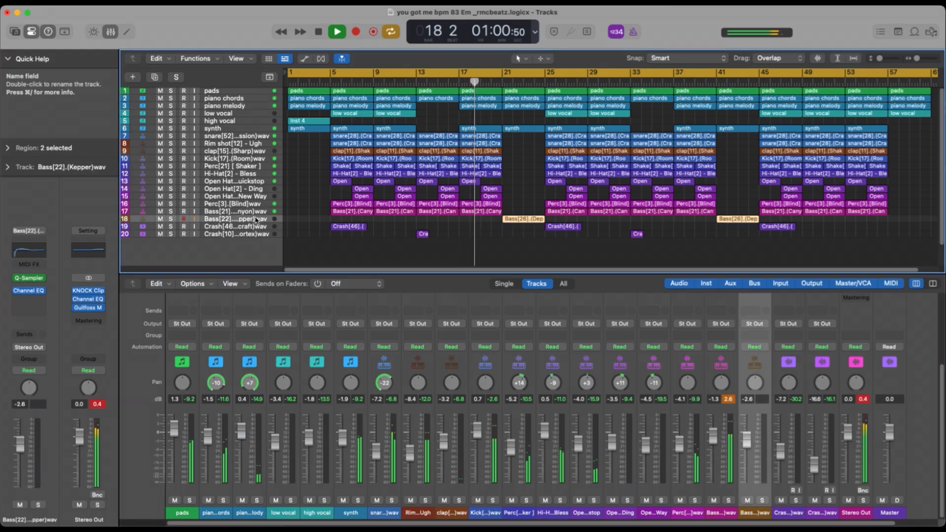
pyautogui.click(254, 211)
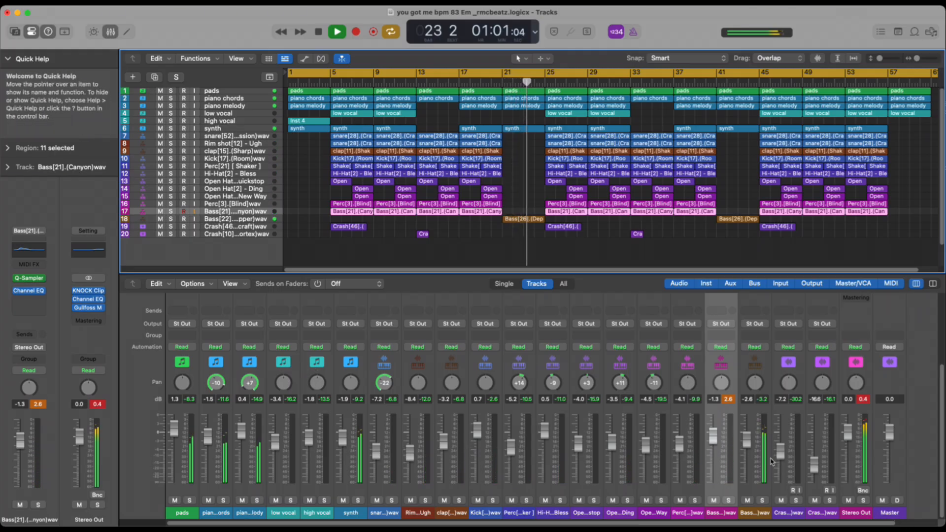
pyautogui.moveTo(777, 461); pyautogui.dragTo(780, 454)
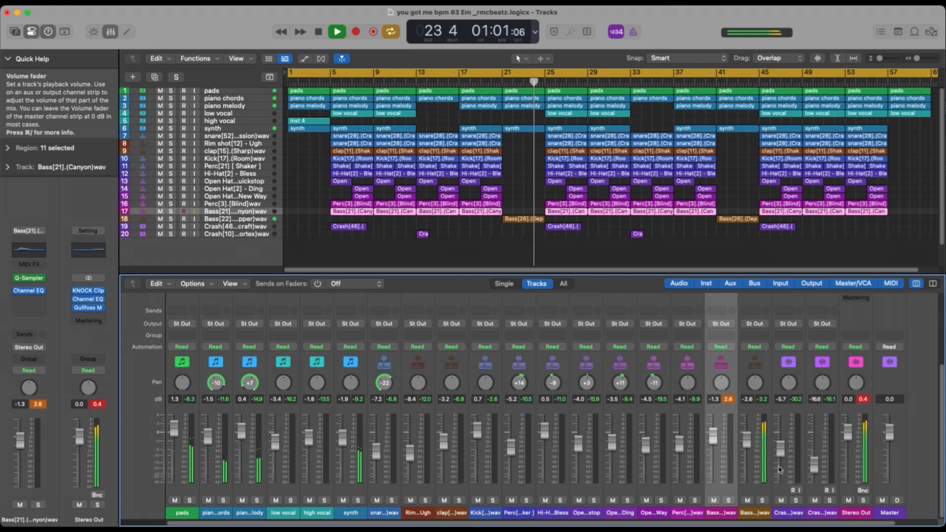
pyautogui.moveTo(780, 458); pyautogui.dragTo(749, 441)
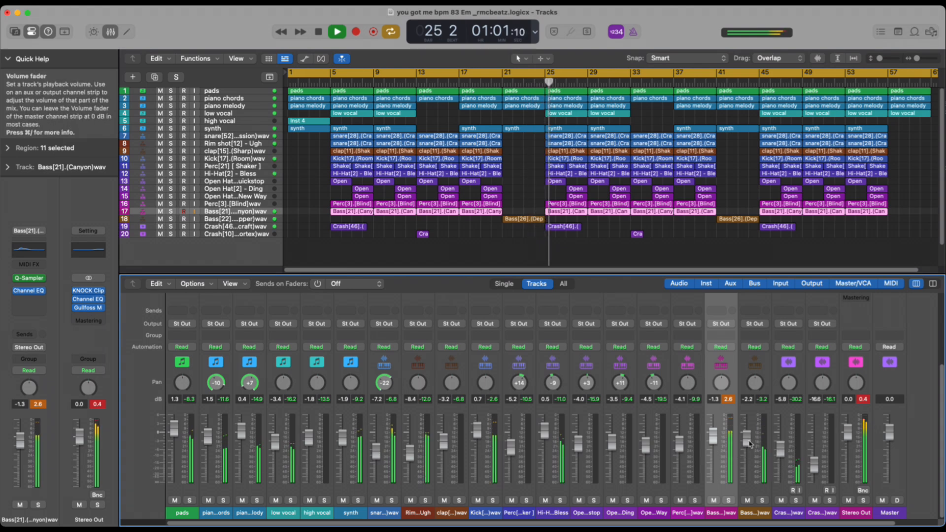